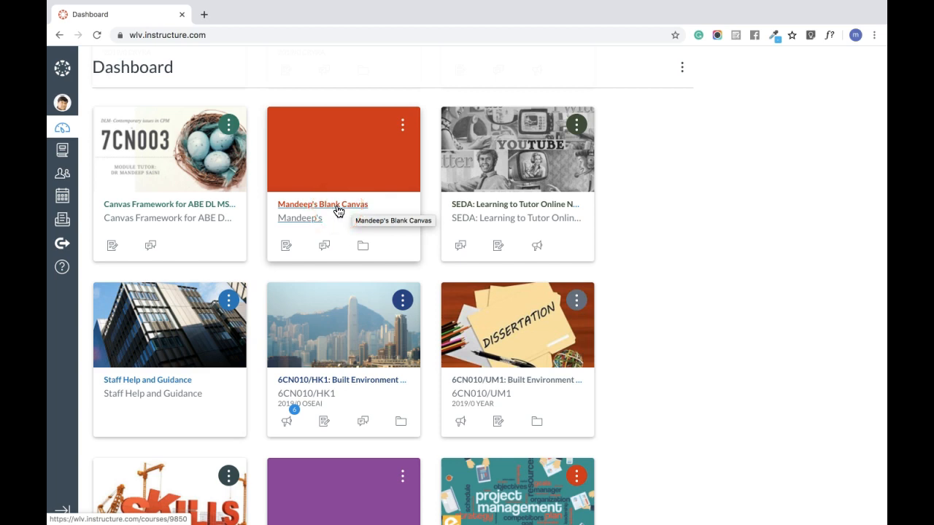
Step: Open the 7CN003/UD1 course and bring up the navigation settings for its menu items
{"action": "left_click", "coordinate": [324, 209]}
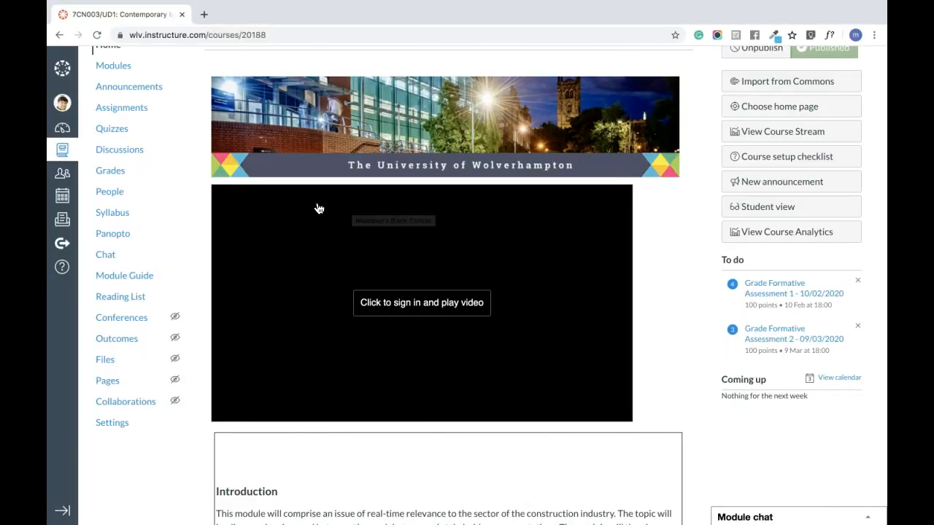
{"action": "left_click", "coordinate": [159, 227]}
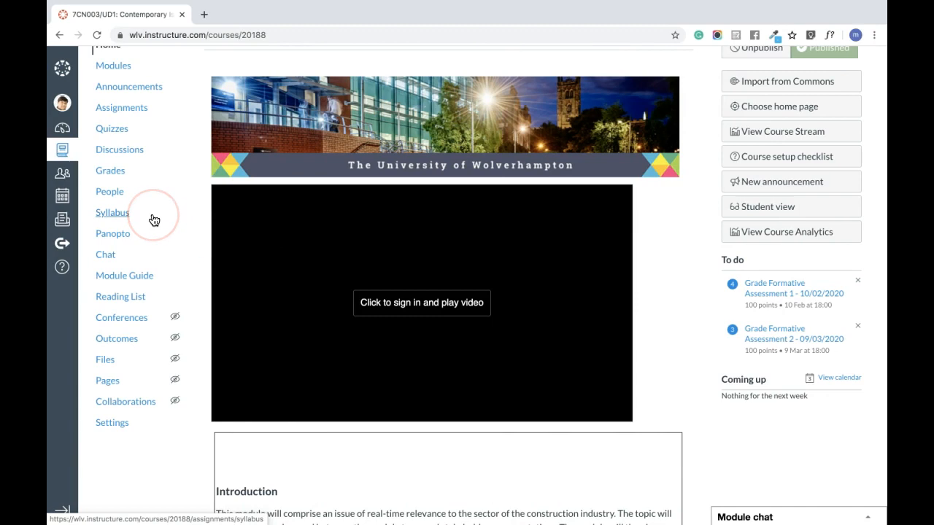
{"action": "left_click", "coordinate": [134, 319]}
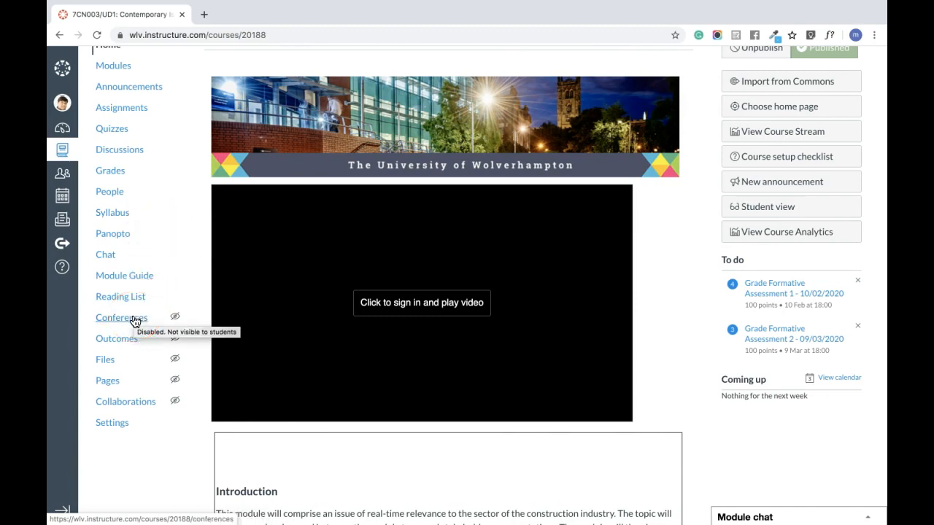
{"action": "left_click", "coordinate": [134, 321]}
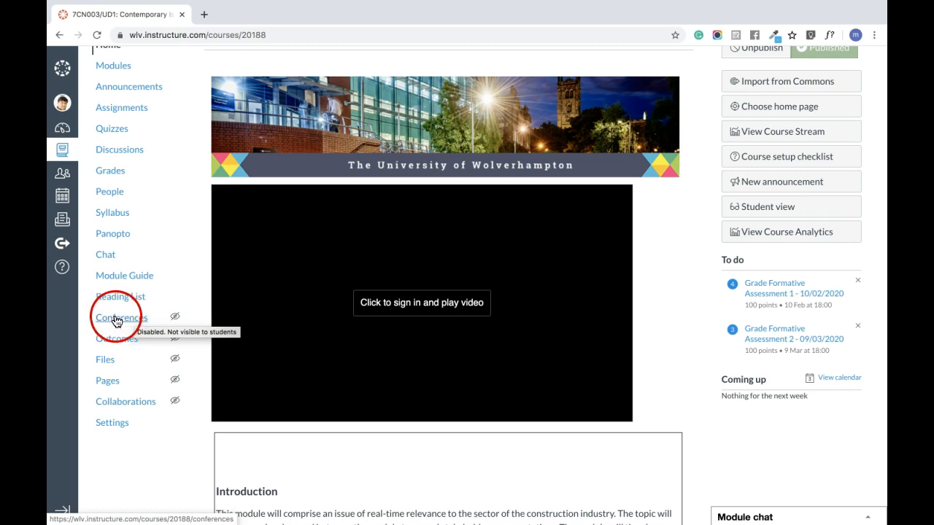
{"action": "left_click", "coordinate": [118, 343]}
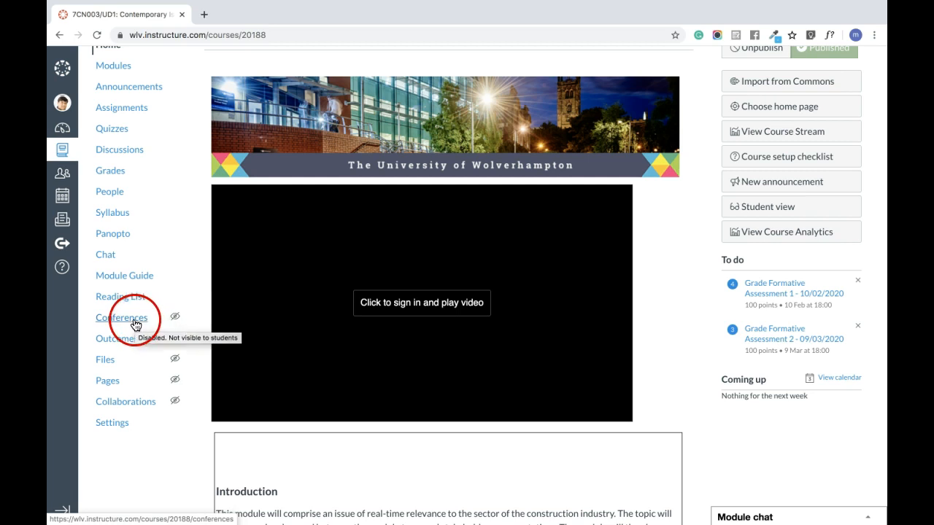
{"action": "left_click", "coordinate": [115, 425]}
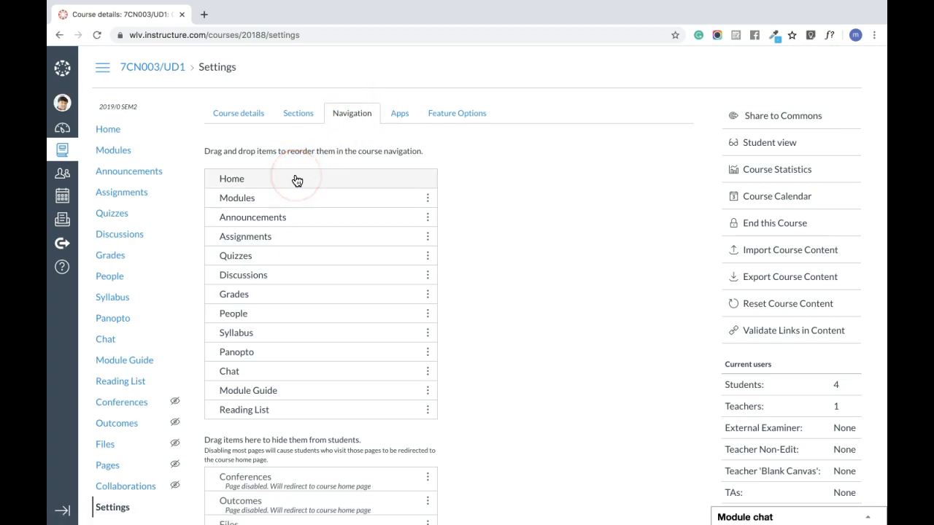
Step: Move Conferences from the hidden items to between Panopto and Chat in the course navigation, and save the order
{"action": "scroll", "coordinate": [297, 180], "scroll_direction": "down", "scroll_amount": 1}
{"action": "mouse_move", "coordinate": [267, 173]}
{"action": "left_mouse_down"}
{"action": "mouse_move", "coordinate": [246, 250]}
{"action": "mouse_move", "coordinate": [238, 398]}
{"action": "left_mouse_up"}
{"action": "scroll", "coordinate": [238, 397], "scroll_direction": "down", "scroll_amount": 1}
{"action": "scroll", "coordinate": [238, 398], "scroll_direction": "down", "scroll_amount": 5}
{"action": "left_click_drag", "start_coordinate": [266, 337], "coordinate": [263, 243]}
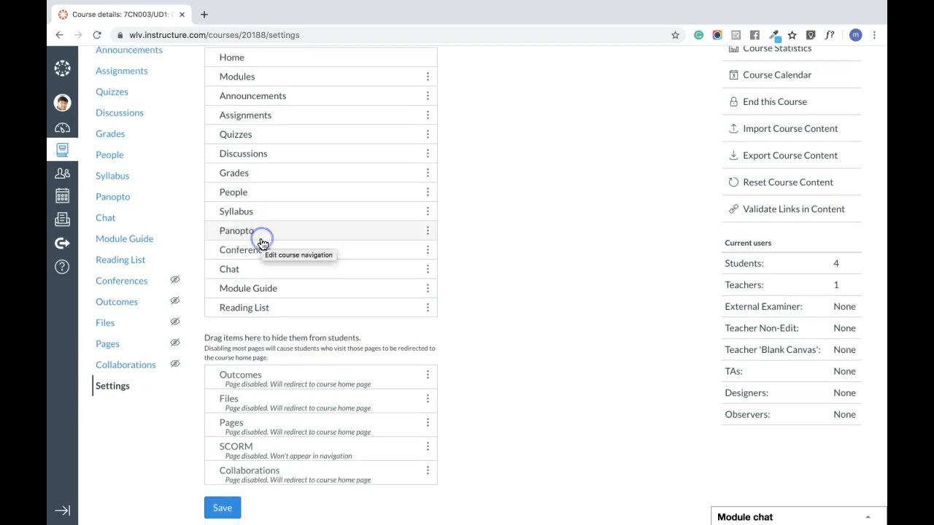
{"action": "left_click", "coordinate": [248, 254]}
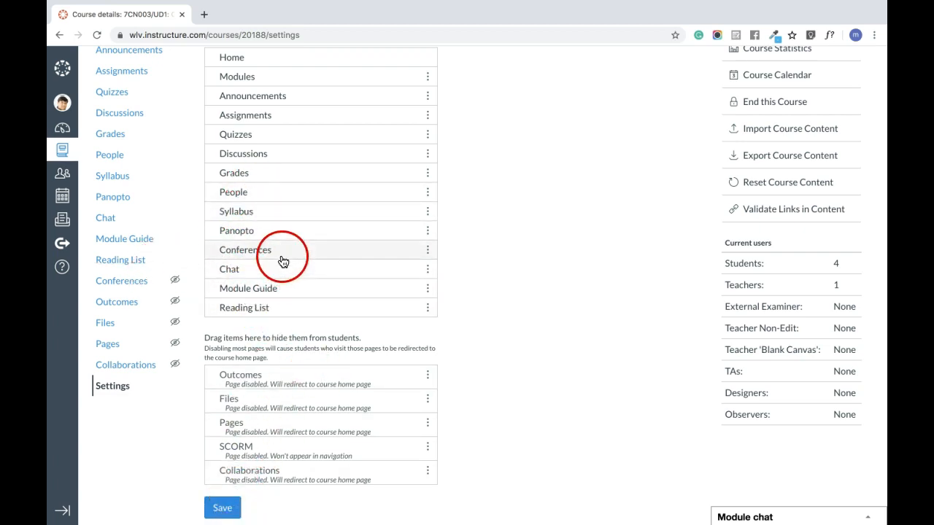
{"action": "left_click", "coordinate": [229, 509]}
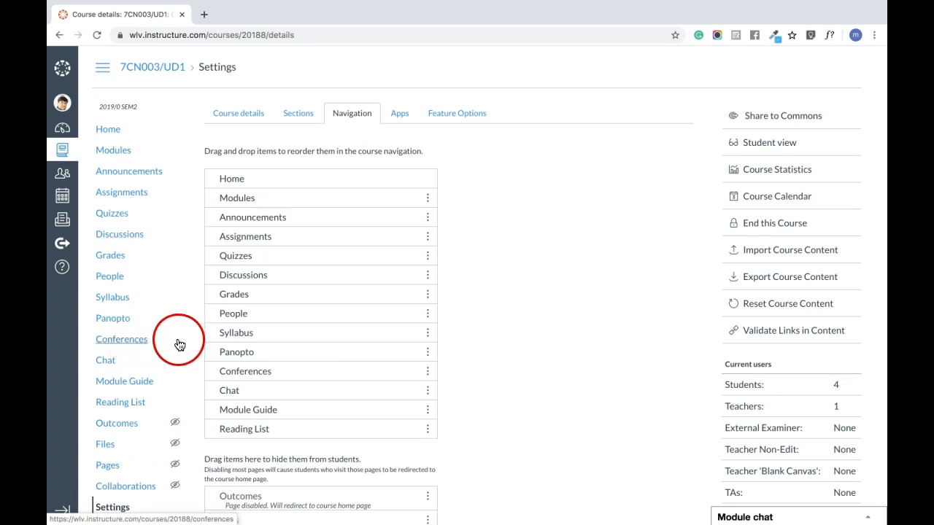
Step: Start a new conference in the course with recording enabled and no time limit
{"action": "left_click", "coordinate": [127, 341]}
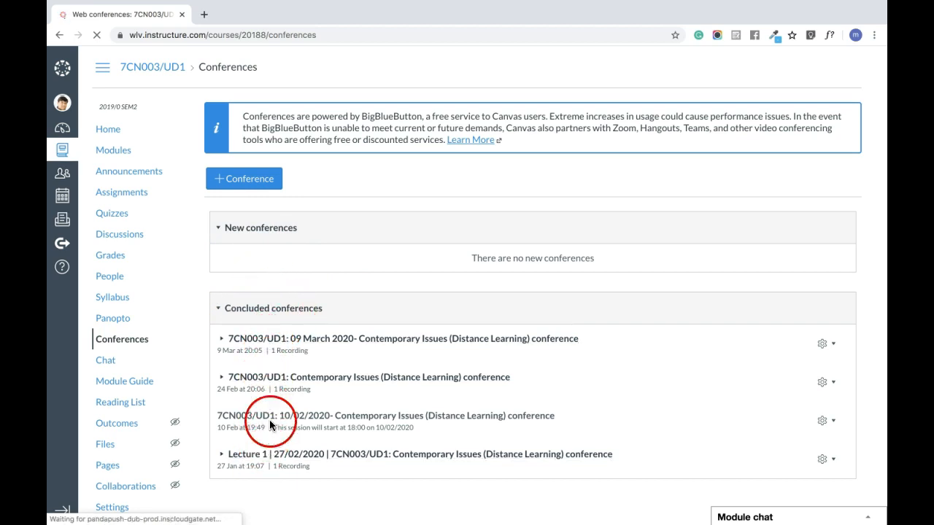
{"action": "left_click", "coordinate": [259, 185]}
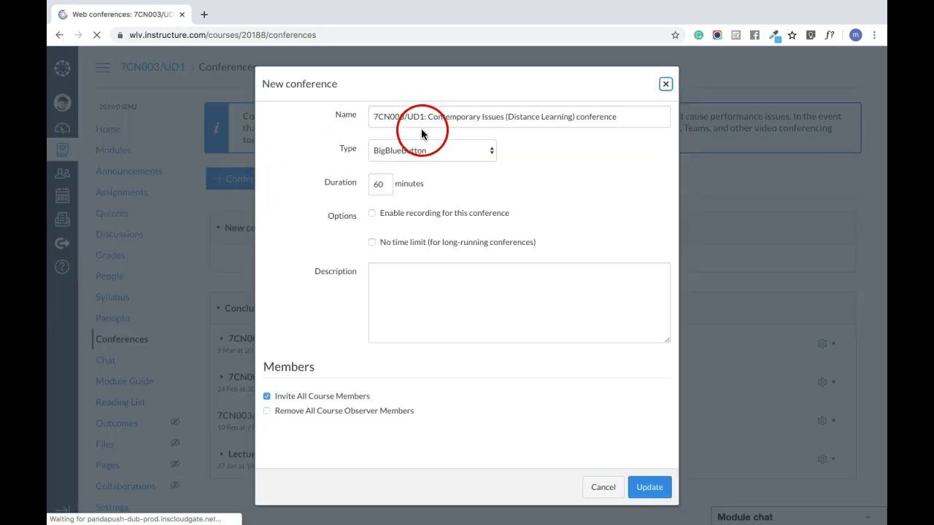
{"action": "left_click", "coordinate": [377, 120]}
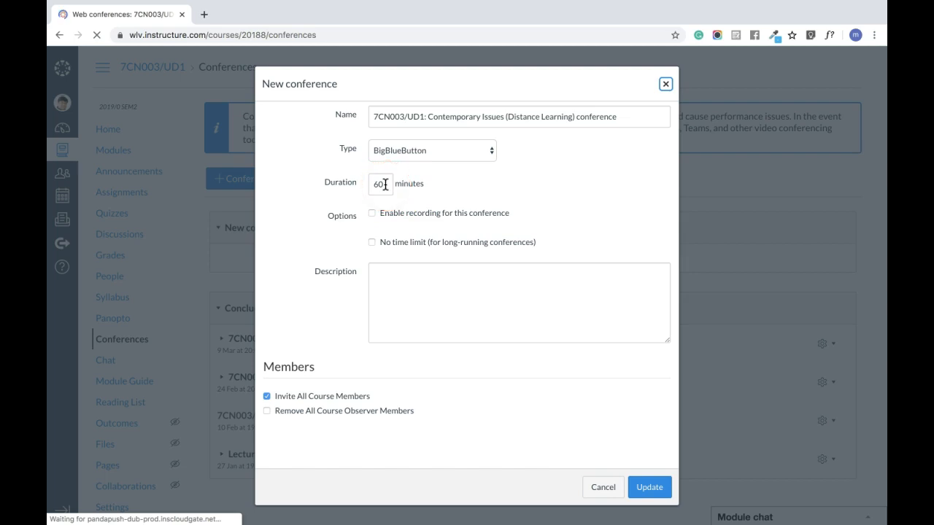
{"action": "left_click", "coordinate": [372, 244]}
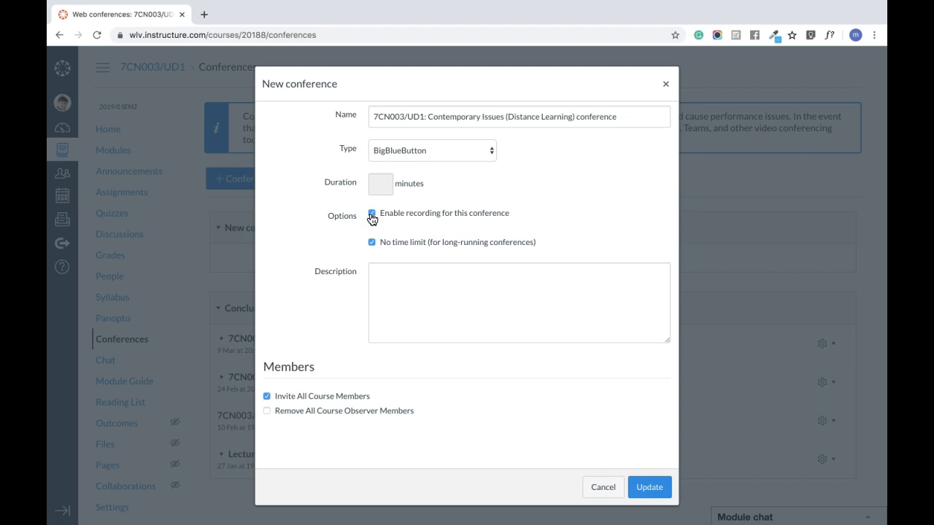
Step: Prefix the conference name with "Lecture 1 Introduction-" and enter the description "The session will start at 11am"
{"action": "left_click", "coordinate": [375, 119]}
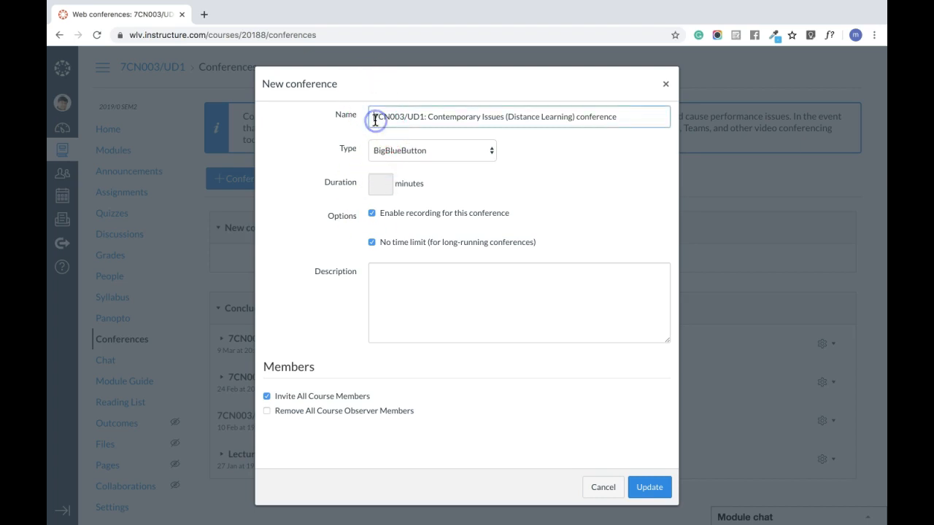
{"action": "type", "text": "Lecture 1 Introduction-"}
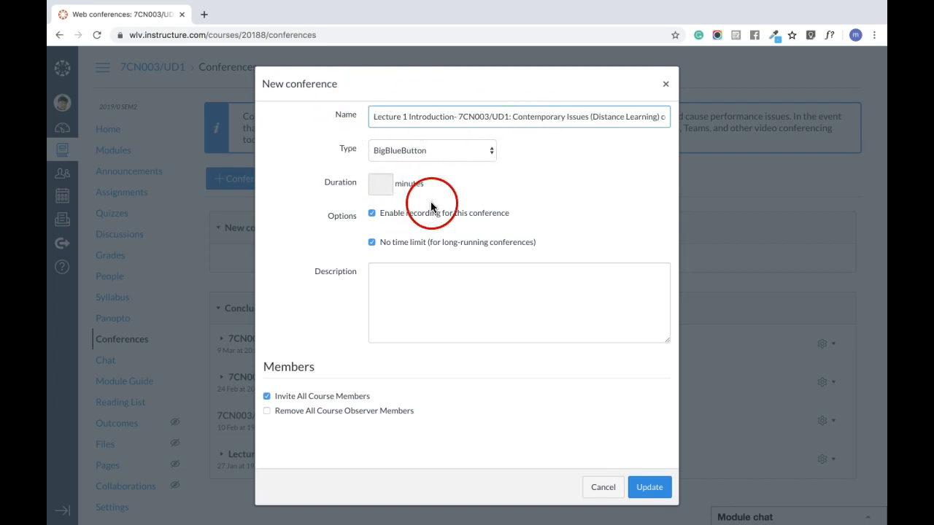
{"action": "left_click", "coordinate": [391, 278]}
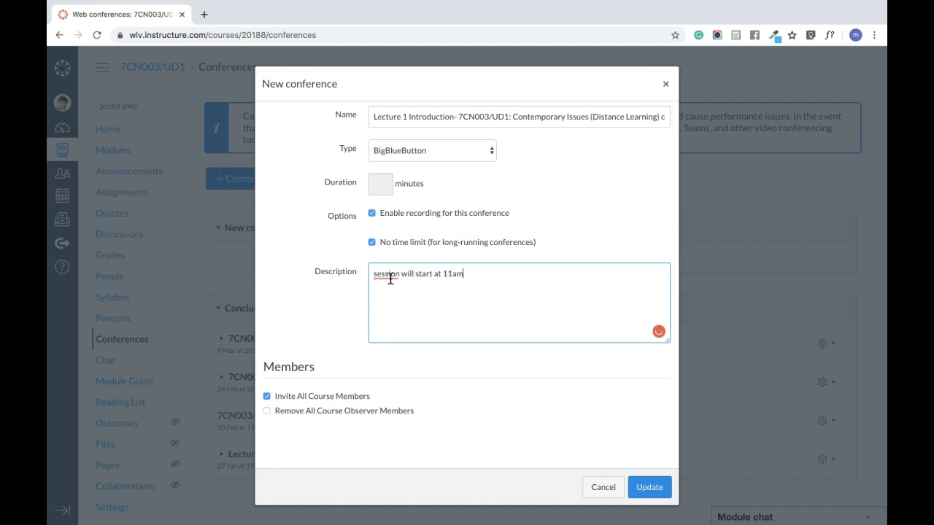
{"action": "mouse_move", "coordinate": [379, 272]}
{"action": "left_click", "coordinate": [378, 308]}
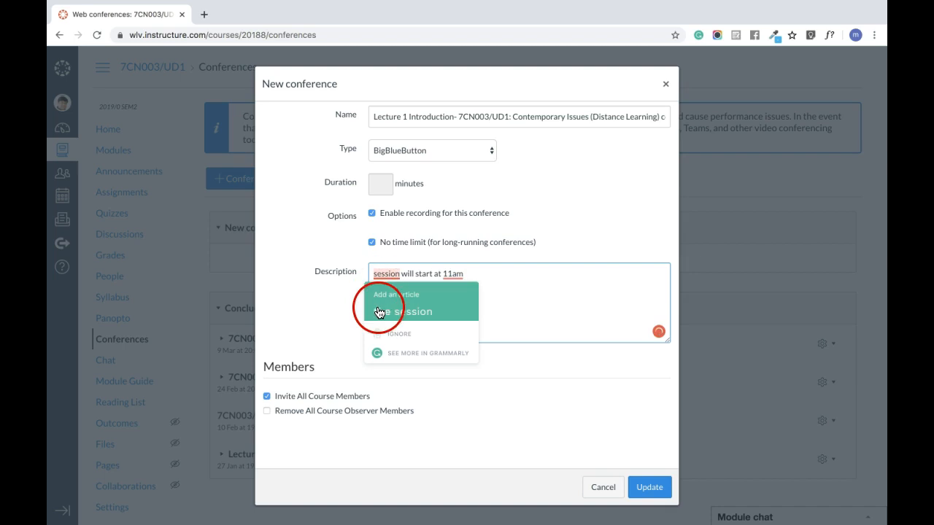
{"action": "left_click", "coordinate": [378, 263]}
{"action": "left_click", "coordinate": [378, 276]}
{"action": "key", "text": "BackSpace"}
{"action": "type", "text": "The"}
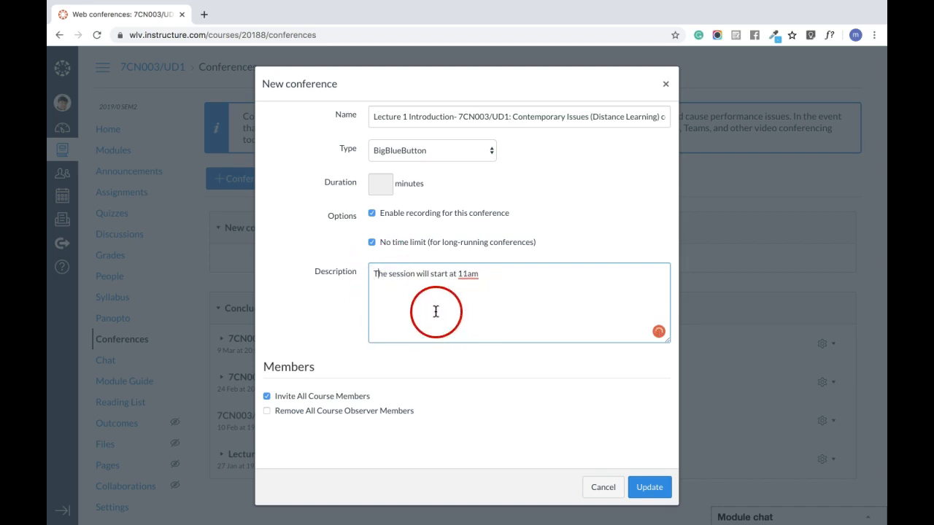
Step: Try inviting only the first two listed members, and restore the invitation to all course members
{"action": "left_click", "coordinate": [305, 398]}
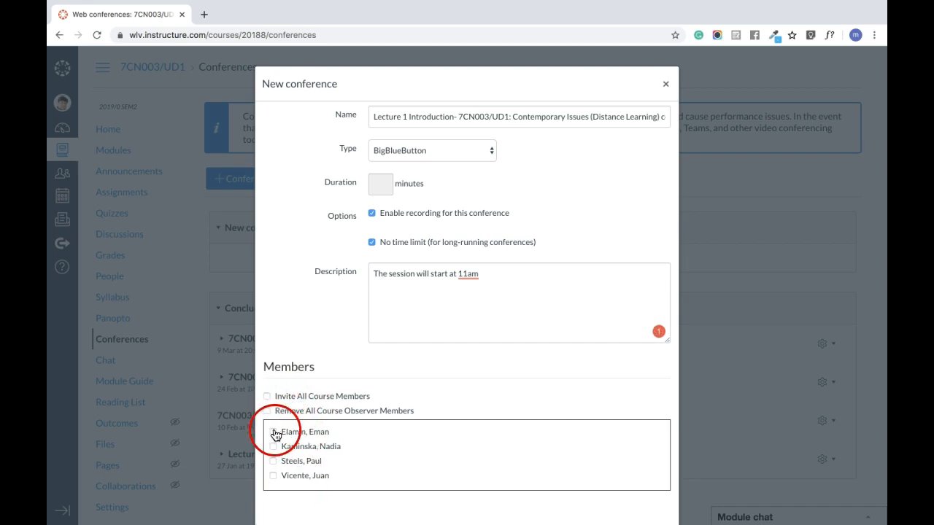
{"action": "left_click", "coordinate": [267, 397]}
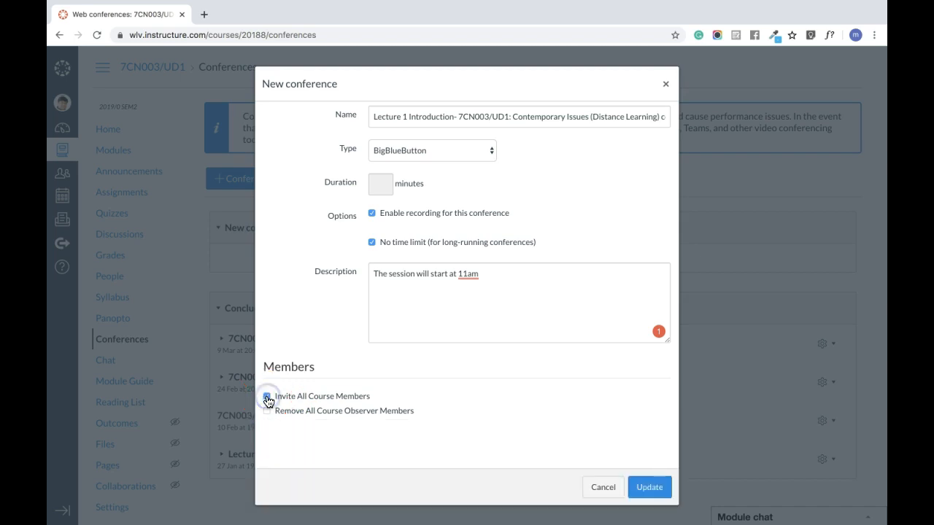
{"action": "left_click", "coordinate": [283, 396]}
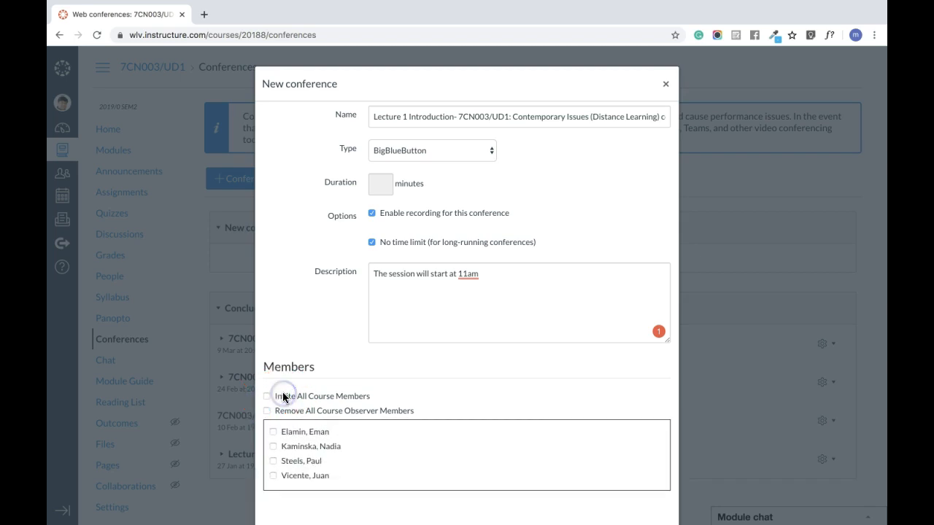
{"action": "left_click", "coordinate": [274, 435]}
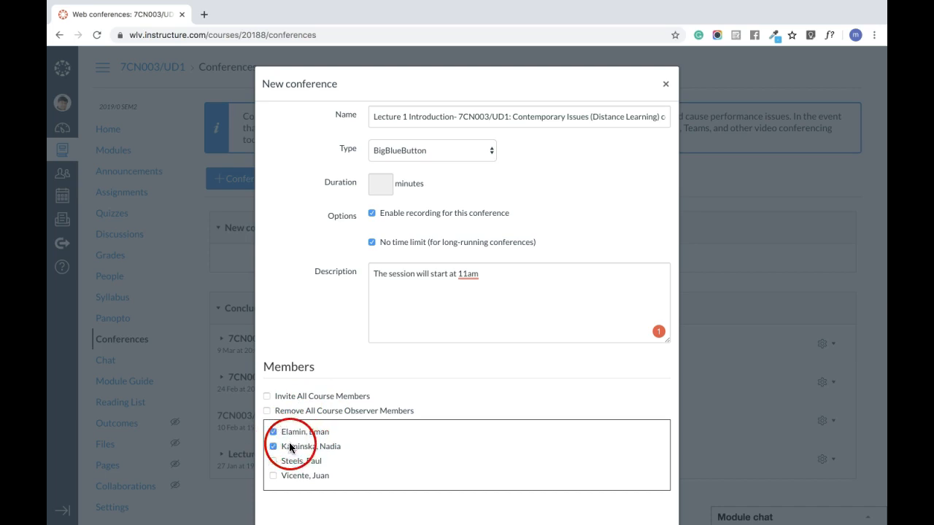
{"action": "left_click", "coordinate": [267, 398]}
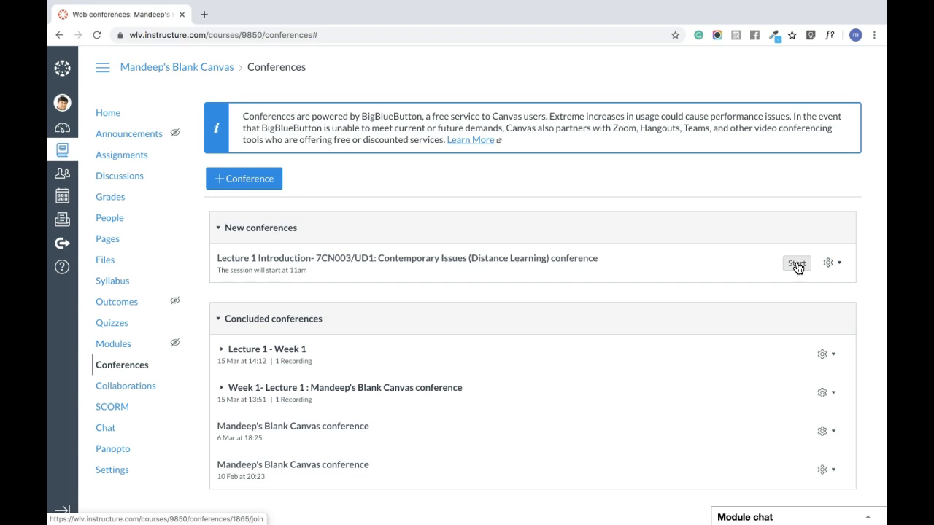
Step: Start the Lecture 1 Introduction conference, join its audio with the microphone and confirm the echo test
{"action": "left_click", "coordinate": [797, 264]}
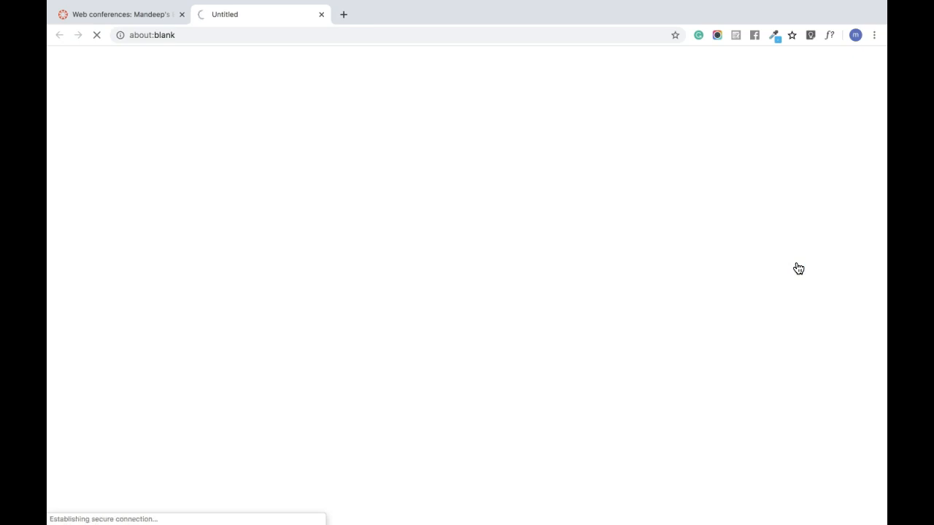
{"action": "left_click", "coordinate": [794, 267]}
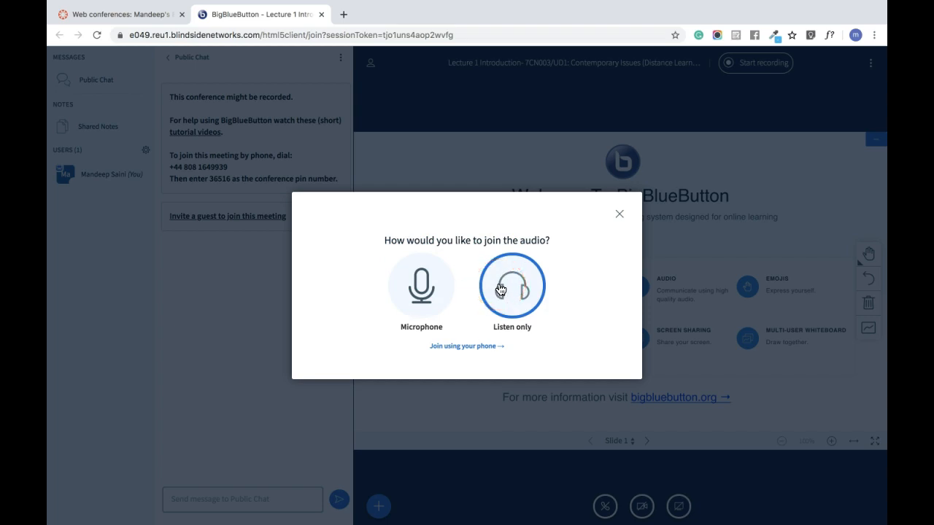
{"action": "left_click", "coordinate": [430, 292]}
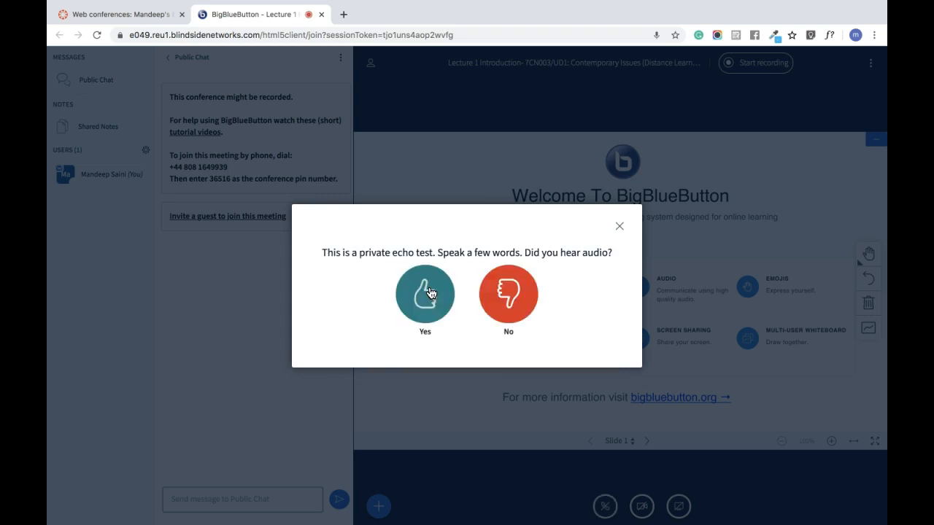
{"action": "left_click", "coordinate": [286, 143]}
{"action": "left_click", "coordinate": [430, 304]}
{"action": "left_click", "coordinate": [252, 116]}
{"action": "left_click", "coordinate": [395, 265]}
{"action": "left_click", "coordinate": [429, 302]}
{"action": "left_click", "coordinate": [431, 304]}
{"action": "left_click", "coordinate": [431, 305]}
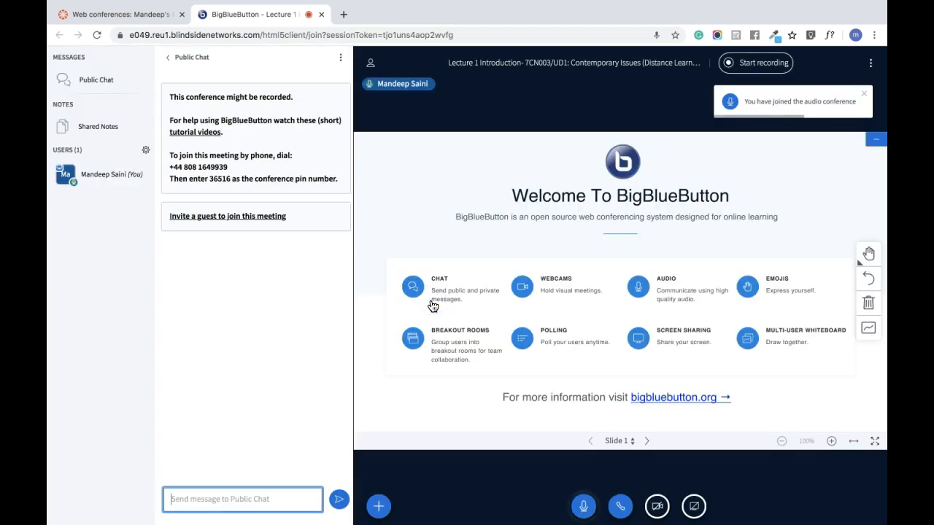
Step: Mute the microphone in the conference
{"action": "left_click", "coordinate": [583, 507]}
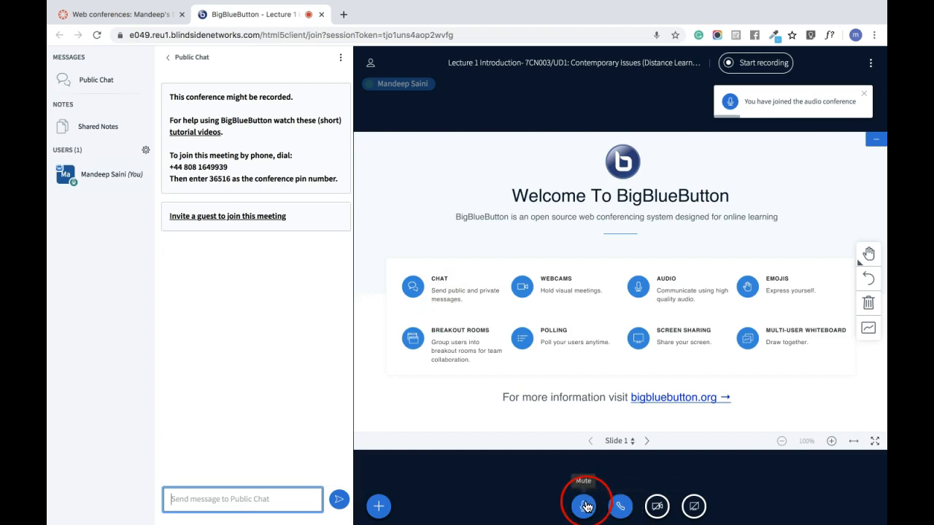
{"action": "left_click", "coordinate": [583, 508]}
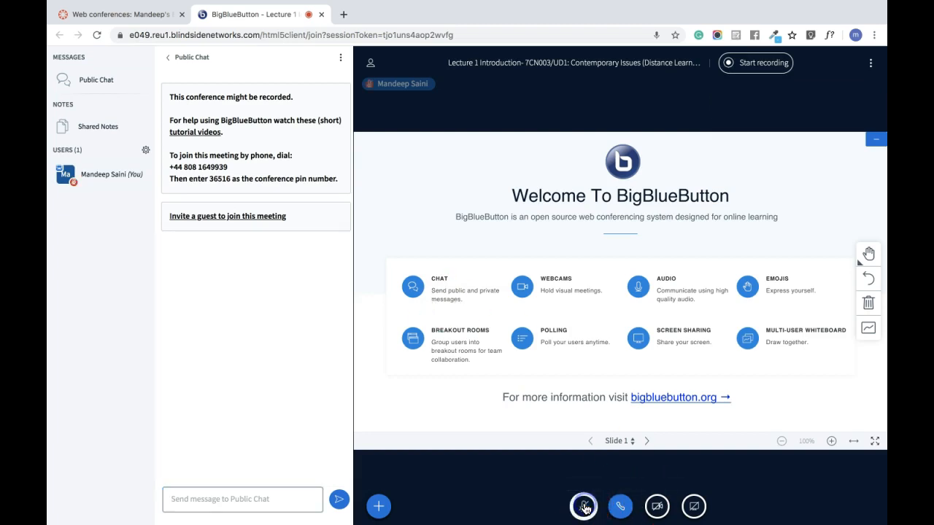
{"action": "left_click", "coordinate": [503, 466]}
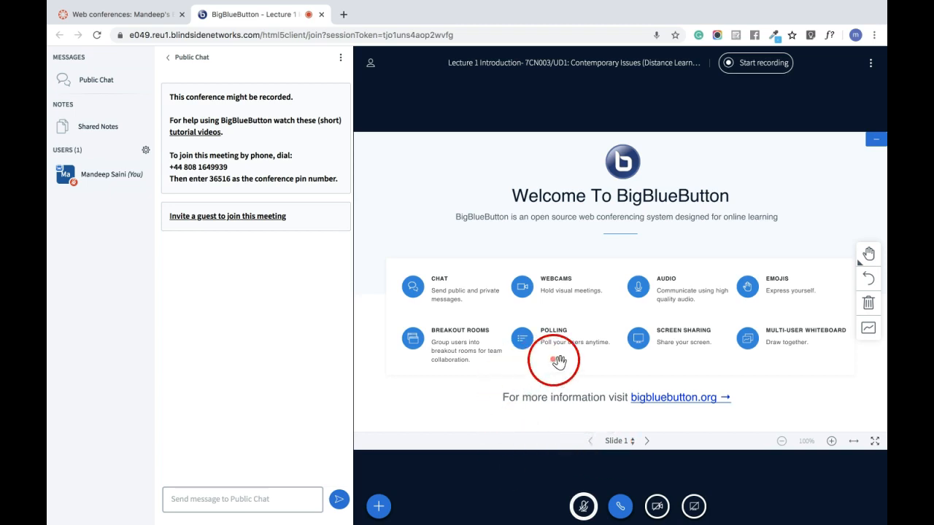
{"action": "left_click", "coordinate": [586, 508]}
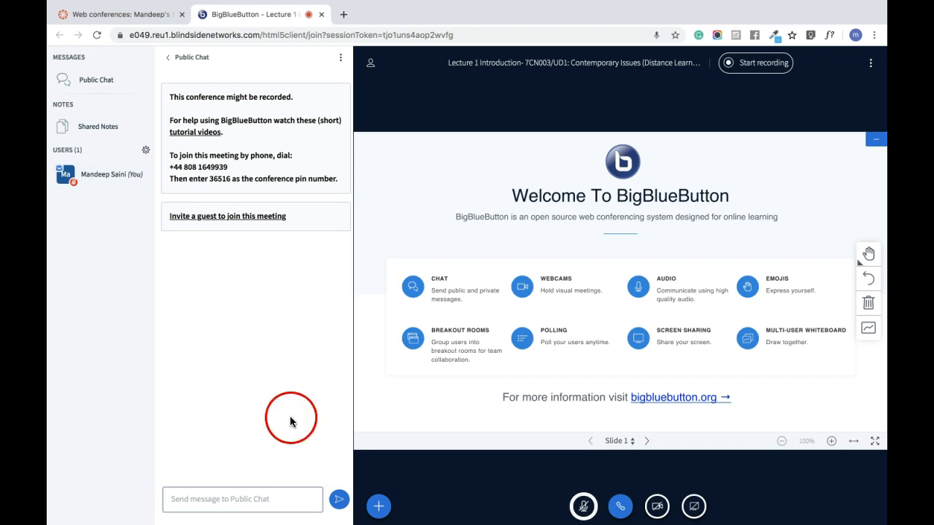
Step: Send the messages "Hi all" and "welcome to session 1" to the public chat
{"action": "left_click", "coordinate": [250, 490]}
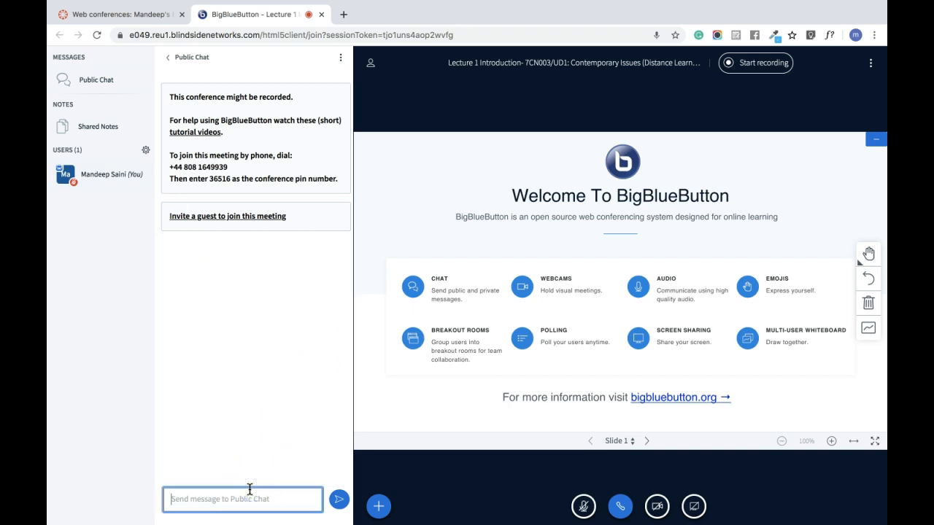
{"action": "type", "text": "Hi all"}
{"action": "key", "text": "Return"}
{"action": "left_click", "coordinate": [235, 397]}
{"action": "type", "text": "welcome to session 1"}
{"action": "key", "text": "Return"}
{"action": "left_click", "coordinate": [217, 254]}
{"action": "left_click", "coordinate": [495, 284]}
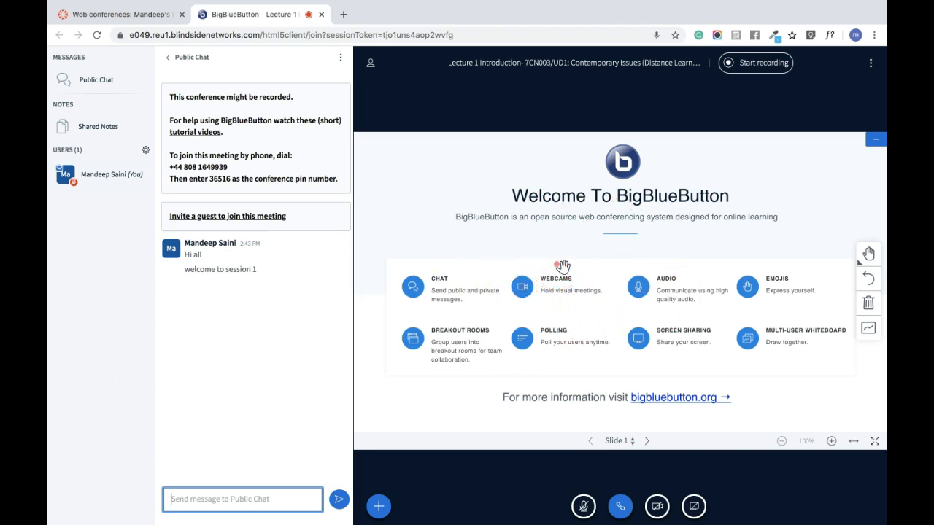
Step: Upload "Lecture 2-Referencing.pptx (1).pdf" from the LECTURE 2 folder as the conference's current presentation
{"action": "left_click", "coordinate": [381, 507]}
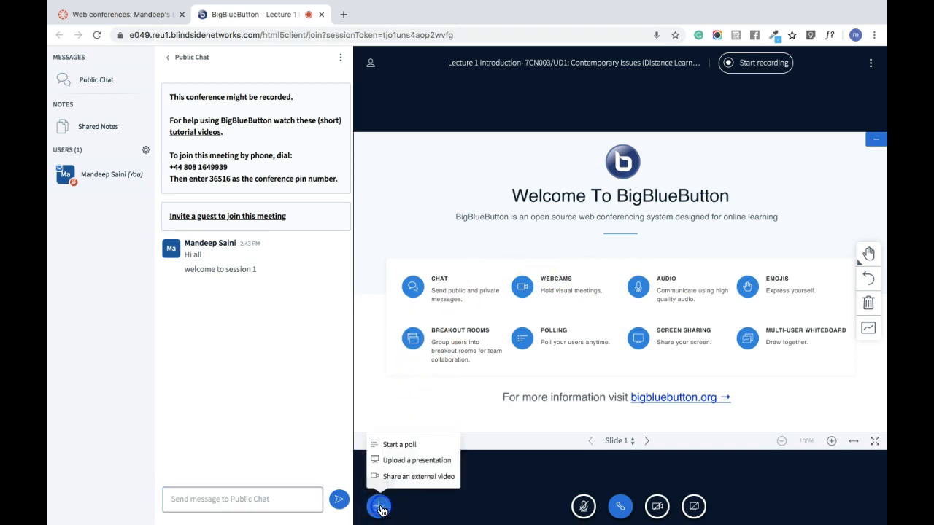
{"action": "left_click", "coordinate": [405, 447]}
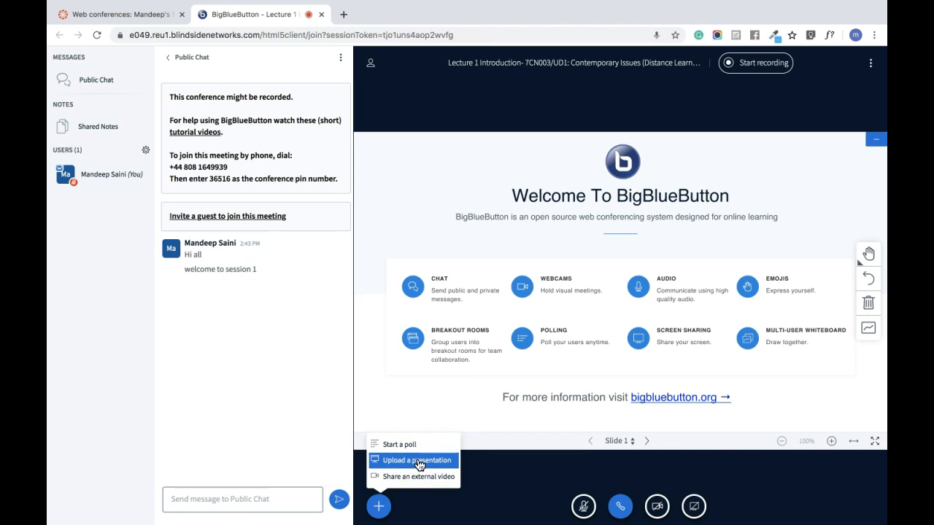
{"action": "left_click", "coordinate": [419, 462]}
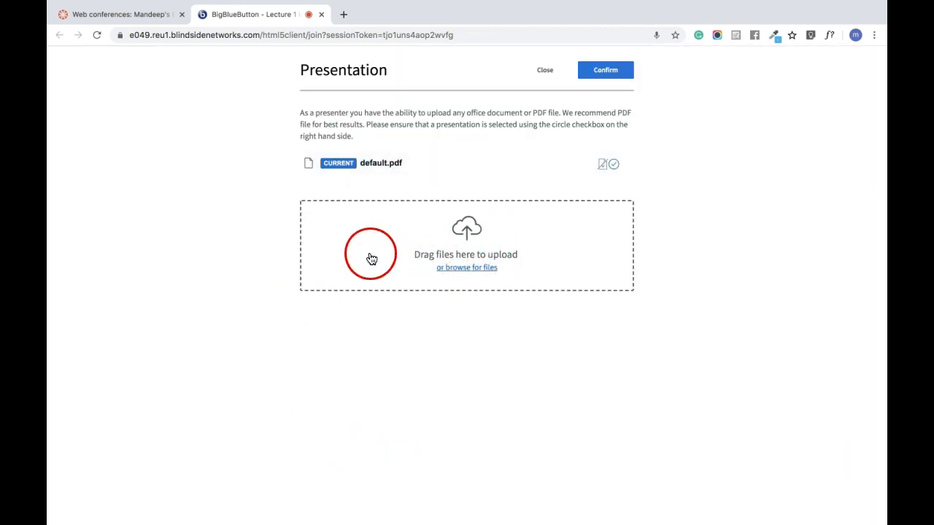
{"action": "left_click", "coordinate": [477, 269]}
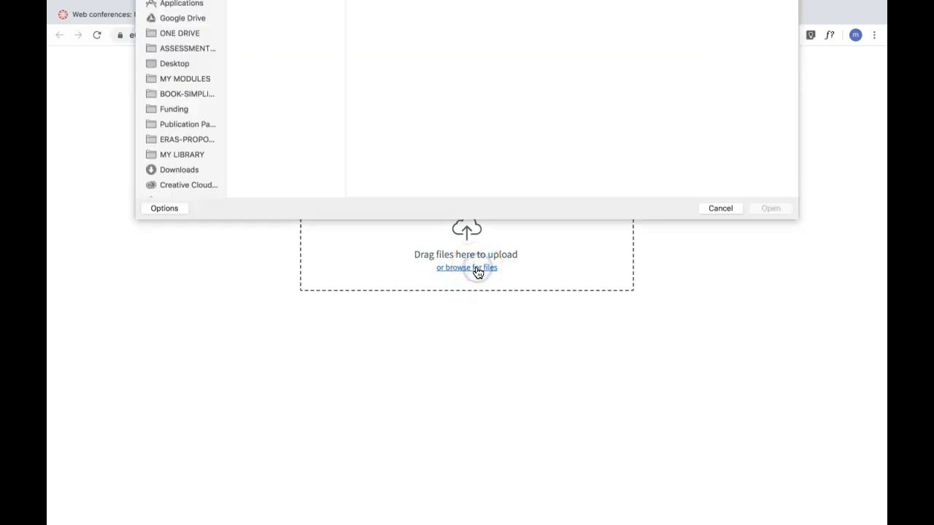
{"action": "left_click", "coordinate": [263, 50]}
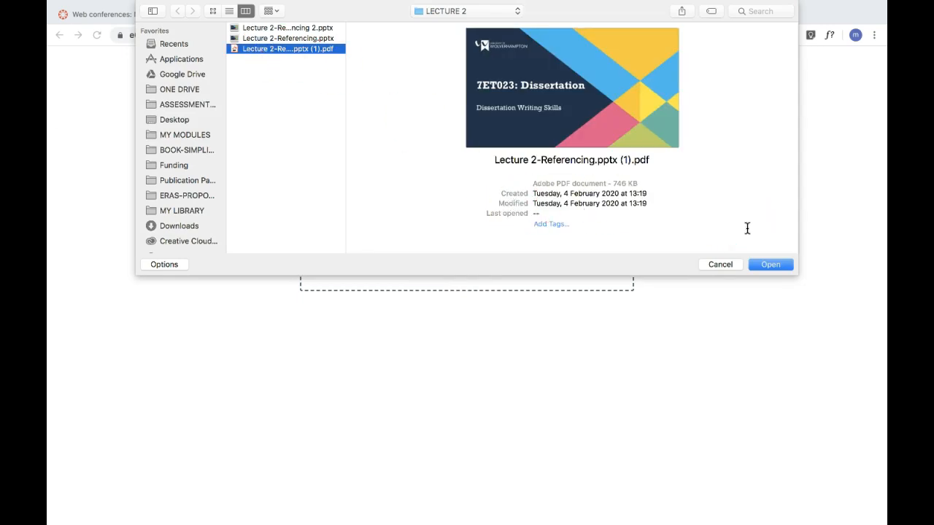
{"action": "left_click", "coordinate": [768, 265]}
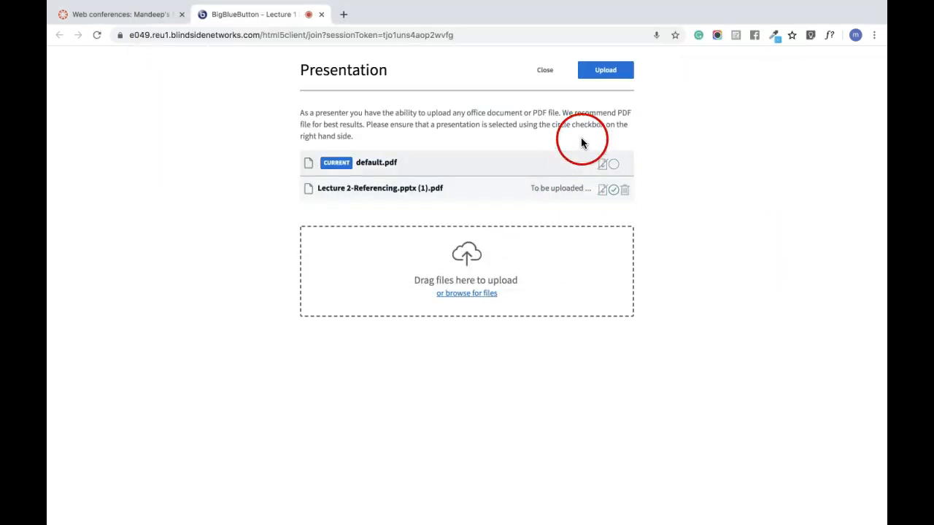
{"action": "left_click", "coordinate": [606, 73]}
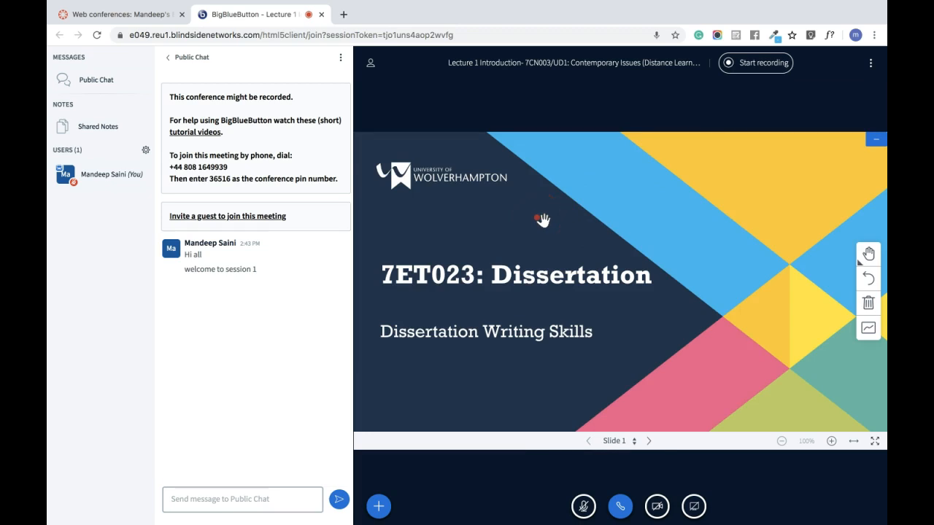
Step: Page forward through the uploaded presentation past slide 13, the five stages of paraphrasing
{"action": "left_click", "coordinate": [650, 445]}
{"action": "left_click", "coordinate": [650, 444]}
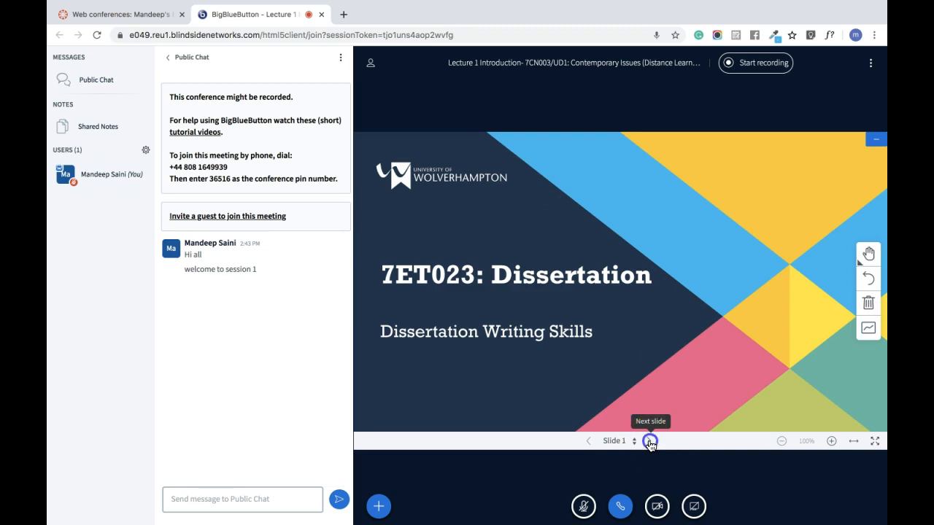
{"action": "left_click", "coordinate": [650, 444]}
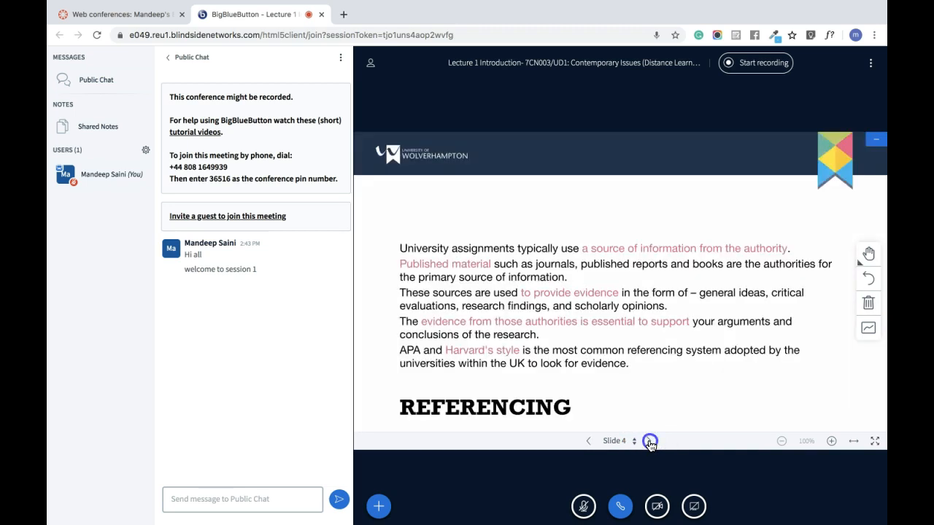
{"action": "left_click", "coordinate": [650, 442]}
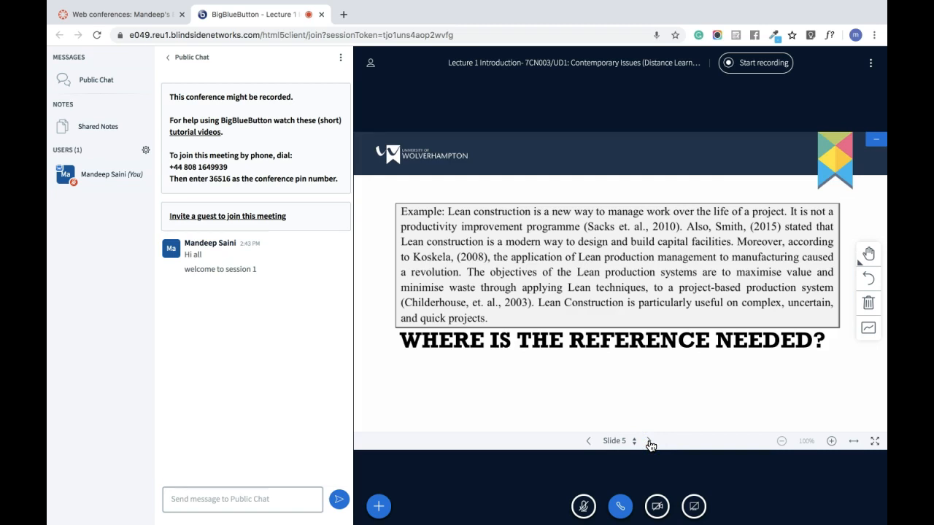
{"action": "left_click", "coordinate": [650, 442]}
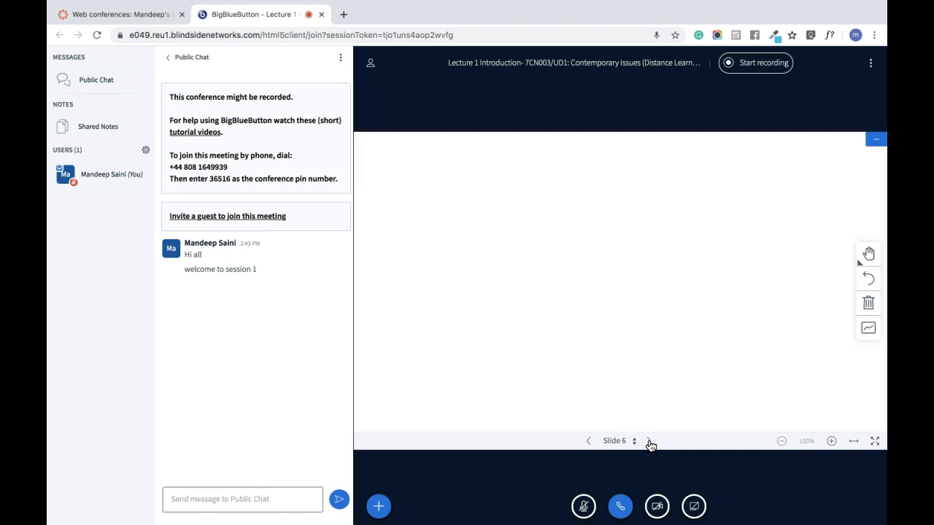
{"action": "left_click", "coordinate": [651, 442]}
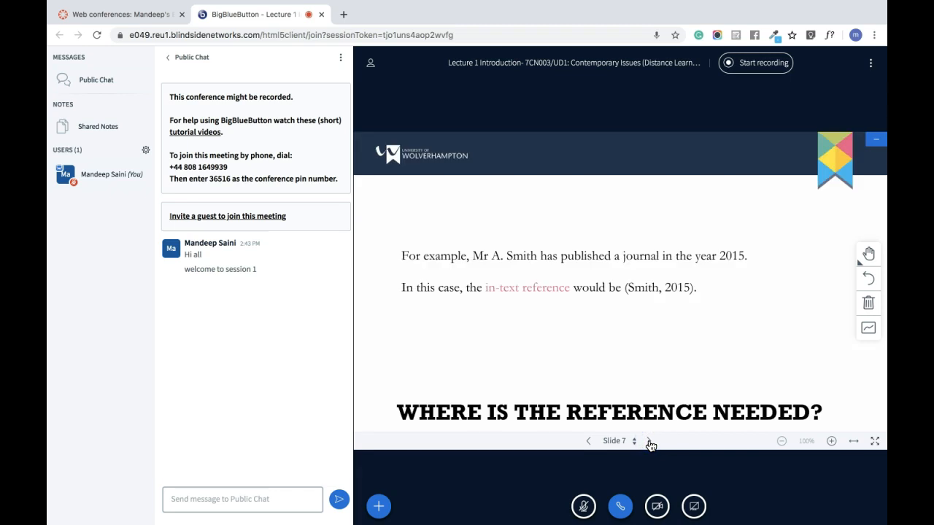
{"action": "left_click", "coordinate": [649, 441]}
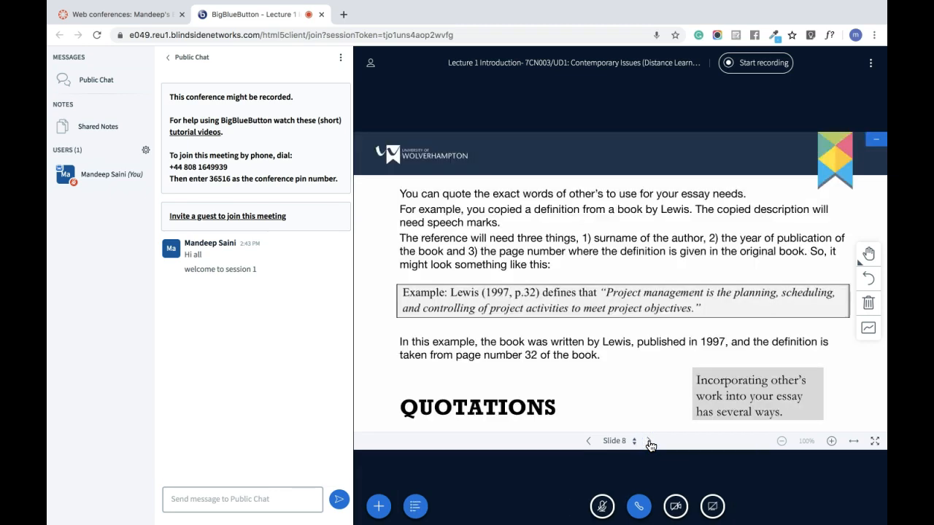
{"action": "left_click", "coordinate": [650, 443]}
{"action": "left_click", "coordinate": [650, 441]}
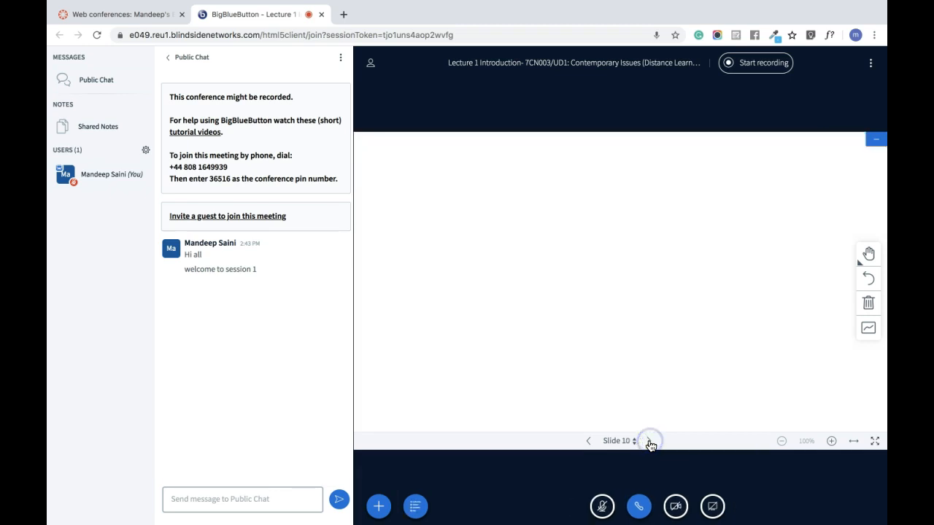
{"action": "left_click", "coordinate": [650, 443]}
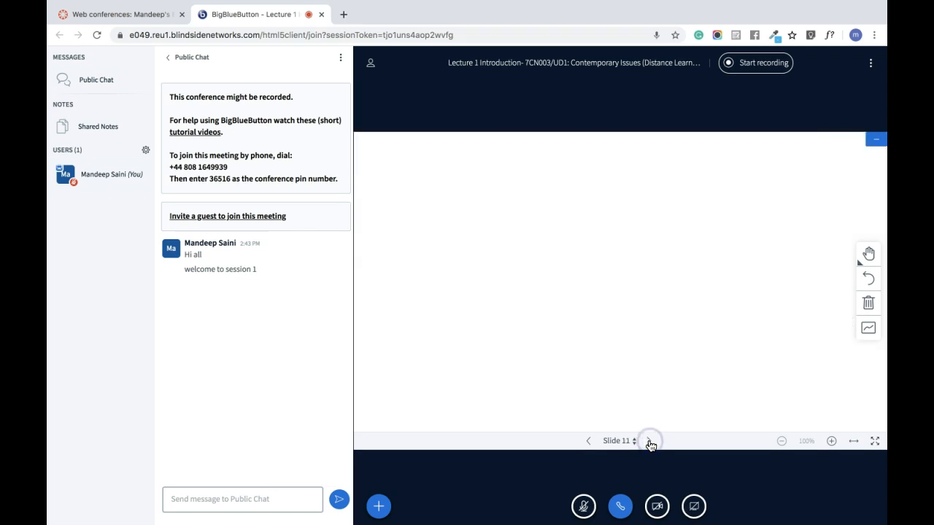
{"action": "left_click", "coordinate": [650, 441]}
{"action": "left_click", "coordinate": [650, 442]}
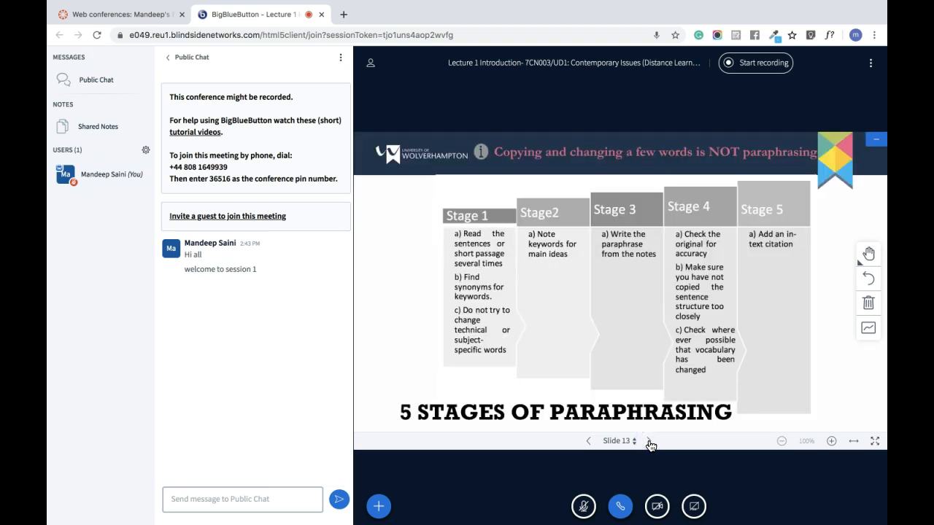
{"action": "double_click", "coordinate": [650, 443]}
Step: Page back through the presentation to slide 2, the Project Definition Form question
{"action": "left_click", "coordinate": [588, 441]}
{"action": "left_click", "coordinate": [588, 441]}
{"action": "left_click", "coordinate": [588, 442]}
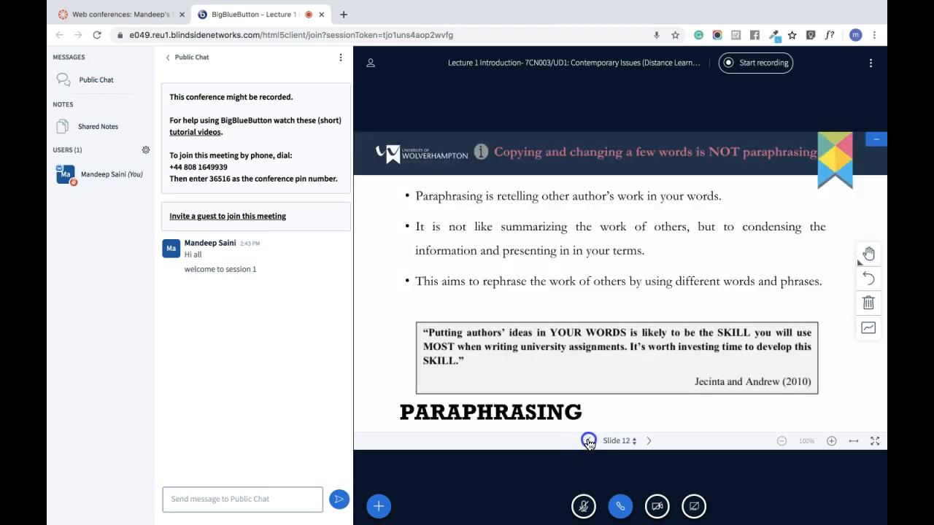
{"action": "left_click", "coordinate": [588, 442]}
{"action": "left_click", "coordinate": [588, 441]}
{"action": "left_click", "coordinate": [588, 442]}
{"action": "left_click", "coordinate": [588, 441]}
{"action": "left_click", "coordinate": [588, 441]}
{"action": "left_click", "coordinate": [588, 442]}
{"action": "left_click", "coordinate": [588, 441]}
{"action": "left_click", "coordinate": [588, 441]}
{"action": "left_click", "coordinate": [588, 441]}
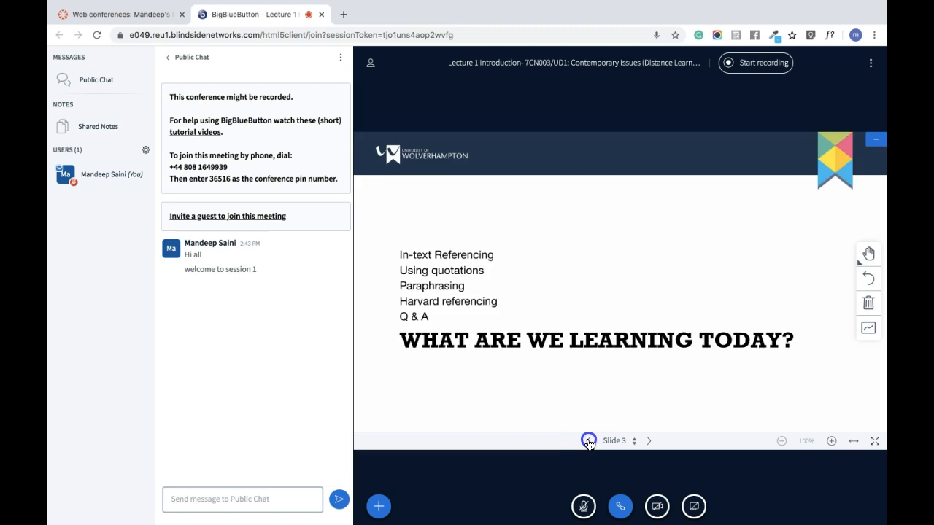
{"action": "left_click", "coordinate": [589, 441]}
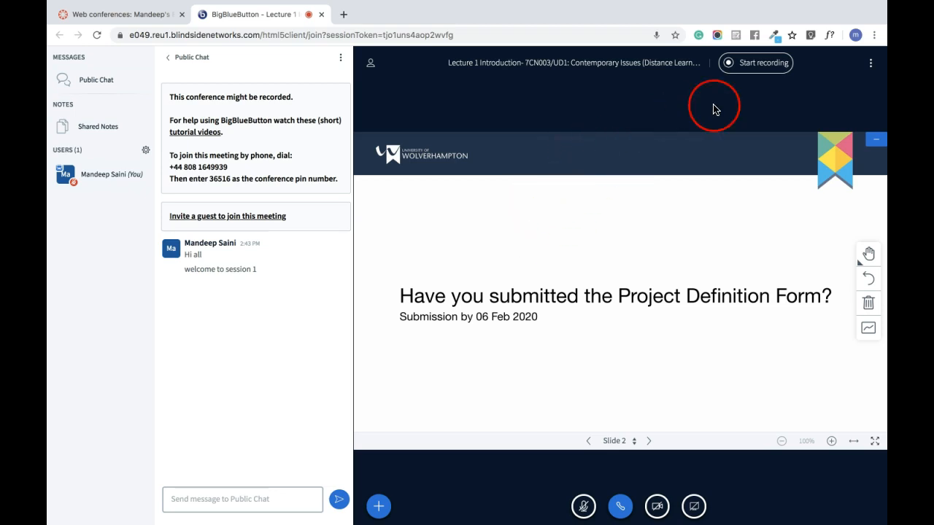
Step: Start recording the session and share the entire screen with the conference
{"action": "left_click", "coordinate": [751, 66]}
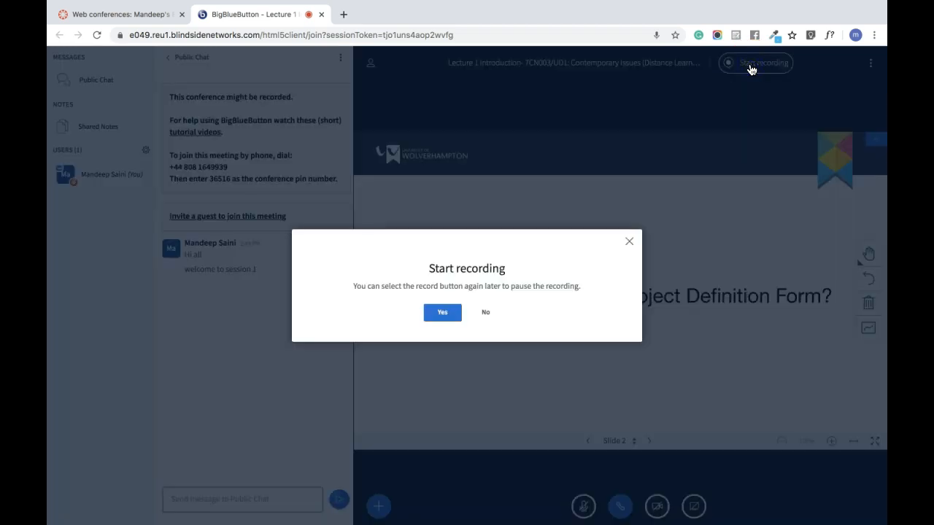
{"action": "left_click", "coordinate": [442, 313]}
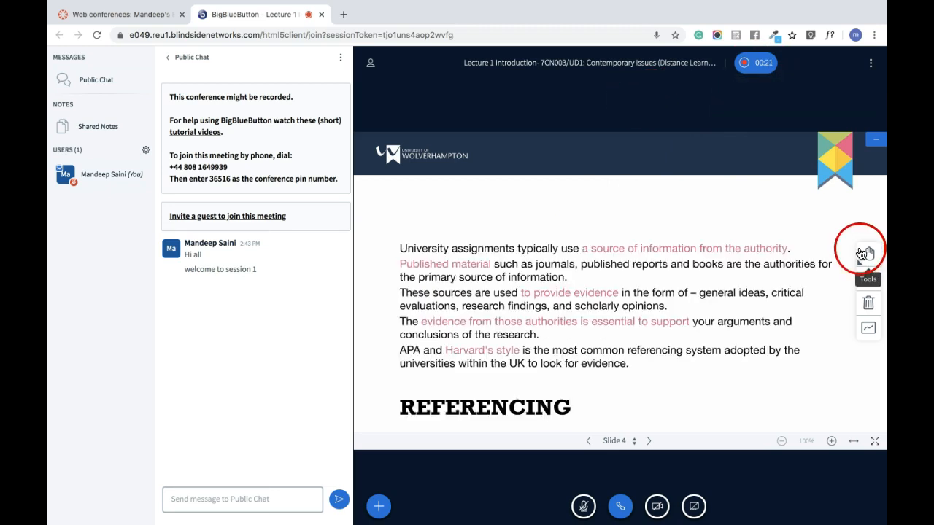
{"action": "left_click", "coordinate": [693, 507]}
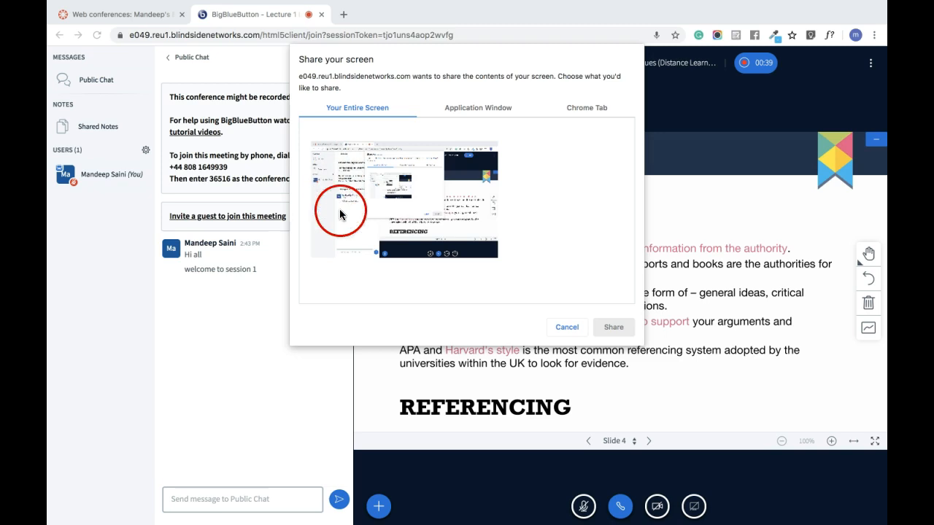
{"action": "left_click", "coordinate": [439, 195]}
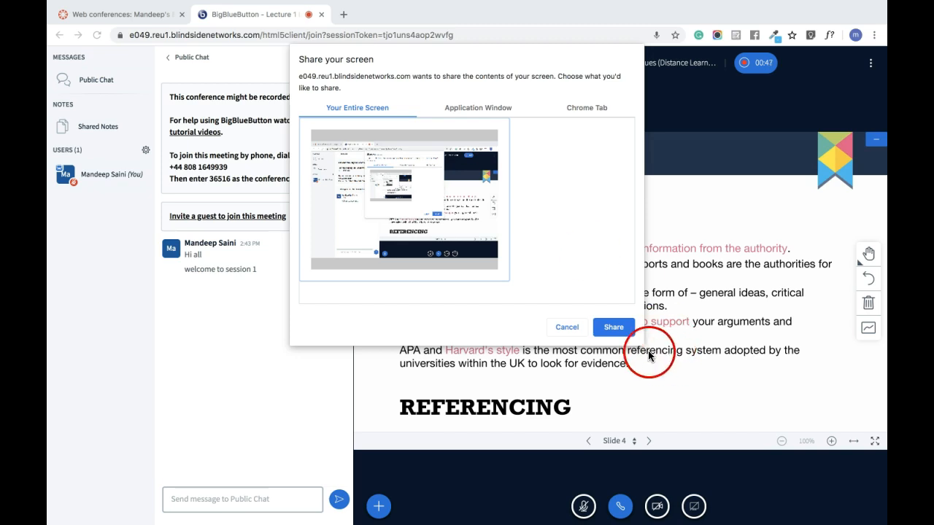
{"action": "left_click", "coordinate": [611, 327]}
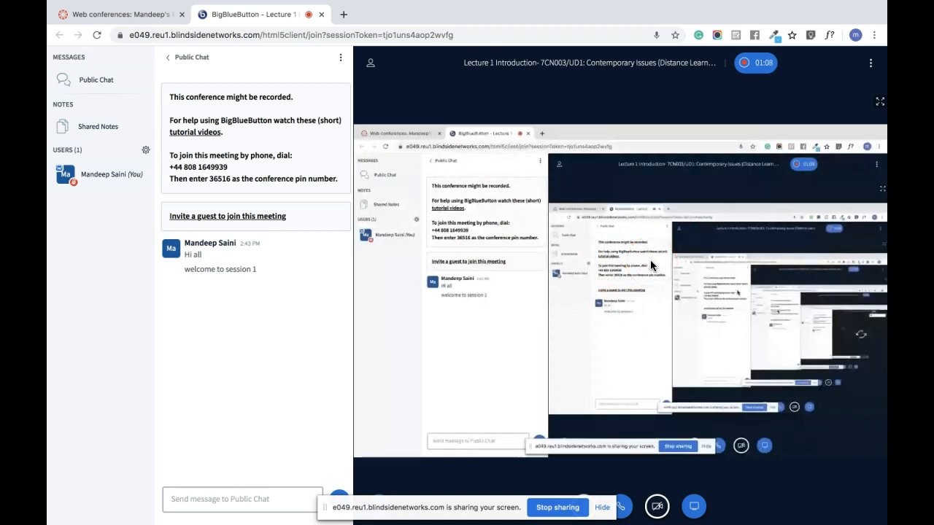
Step: Show the Canvas Conferences page through the screen share, and stop sharing after returning to the BigBlueButton tab
{"action": "left_click", "coordinate": [146, 14]}
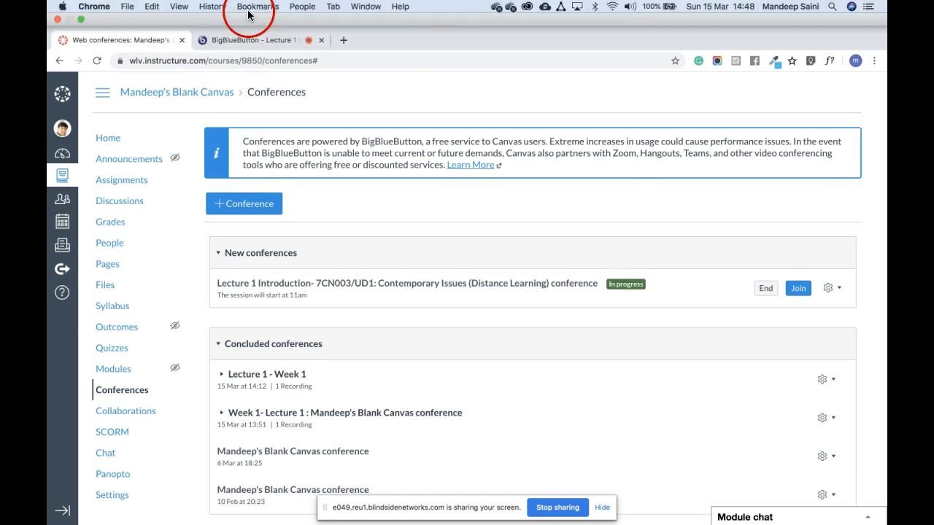
{"action": "left_click", "coordinate": [258, 6]}
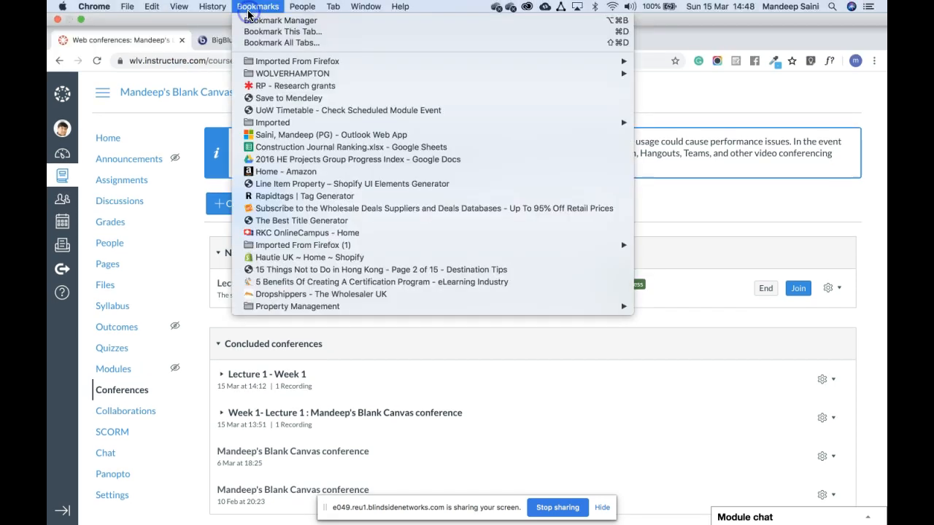
{"action": "left_click", "coordinate": [212, 42]}
{"action": "left_click", "coordinate": [241, 14]}
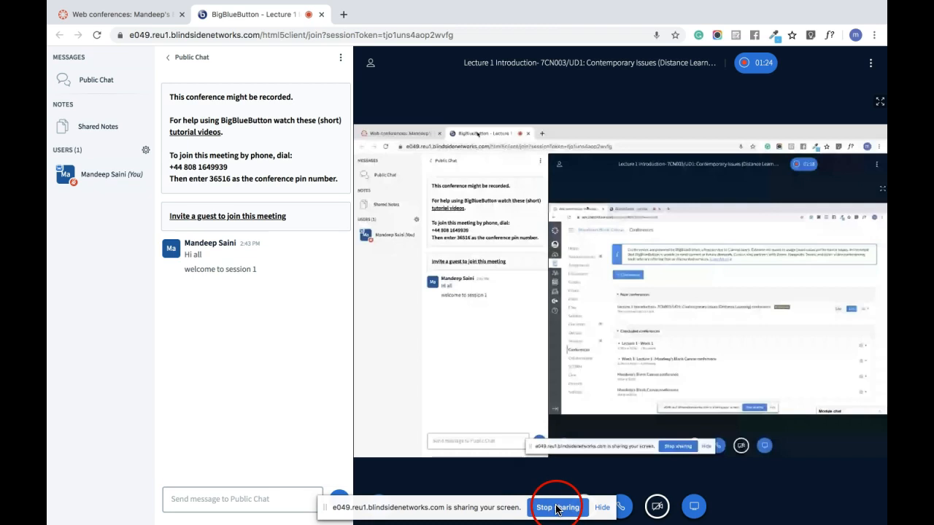
{"action": "left_click", "coordinate": [694, 511]}
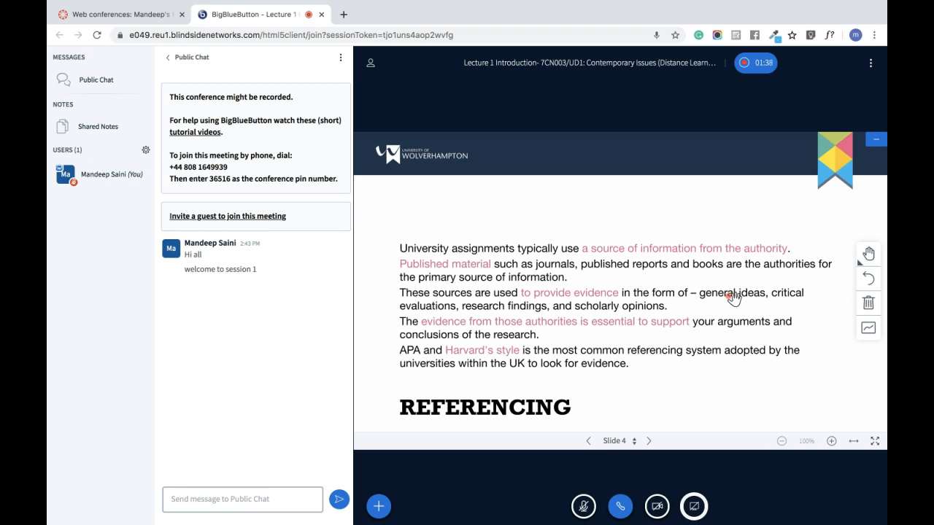
Step: Try drawing a red rectangle over the upper text of slide 4, view the thickness choices and clear all annotations
{"action": "left_click", "coordinate": [691, 251]}
{"action": "left_click", "coordinate": [869, 253]}
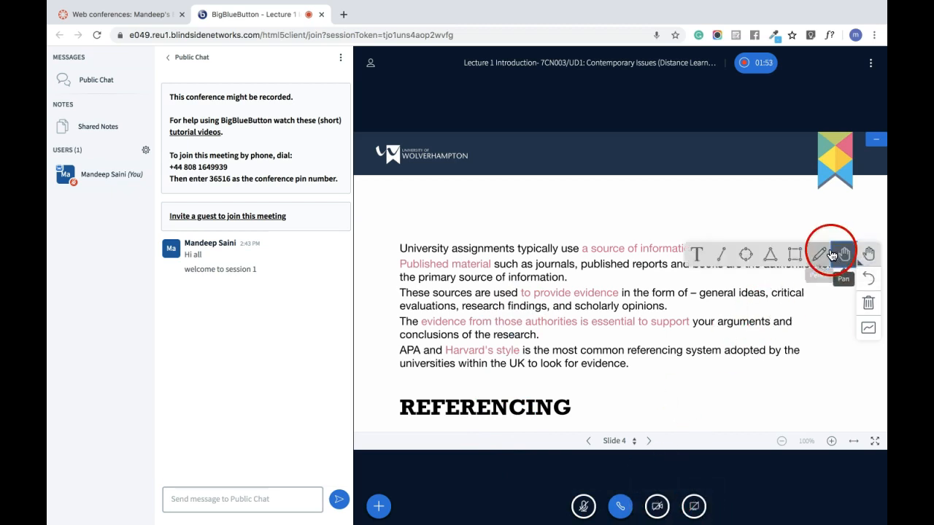
{"action": "left_click", "coordinate": [794, 258]}
{"action": "left_click_drag", "start_coordinate": [631, 185], "coordinate": [763, 248]}
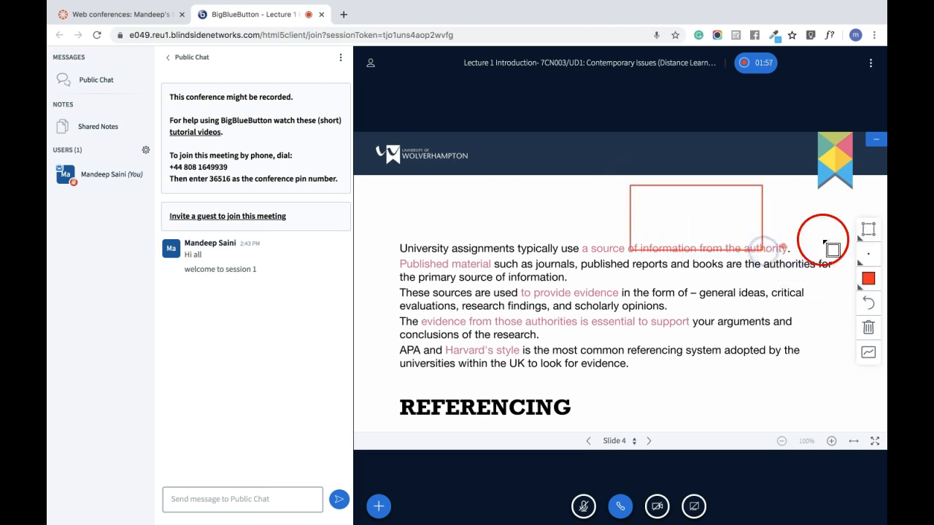
{"action": "left_click", "coordinate": [867, 276]}
{"action": "left_click", "coordinate": [867, 255]}
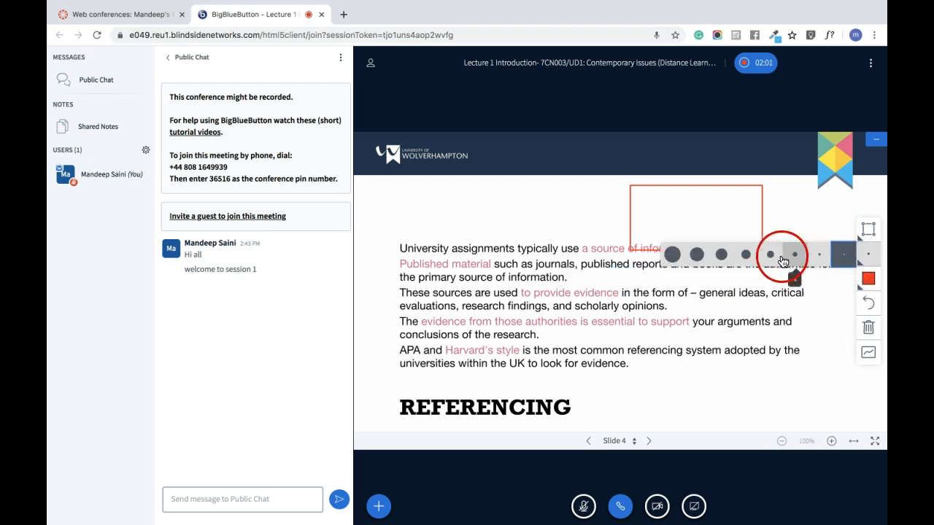
{"action": "left_click", "coordinate": [866, 232]}
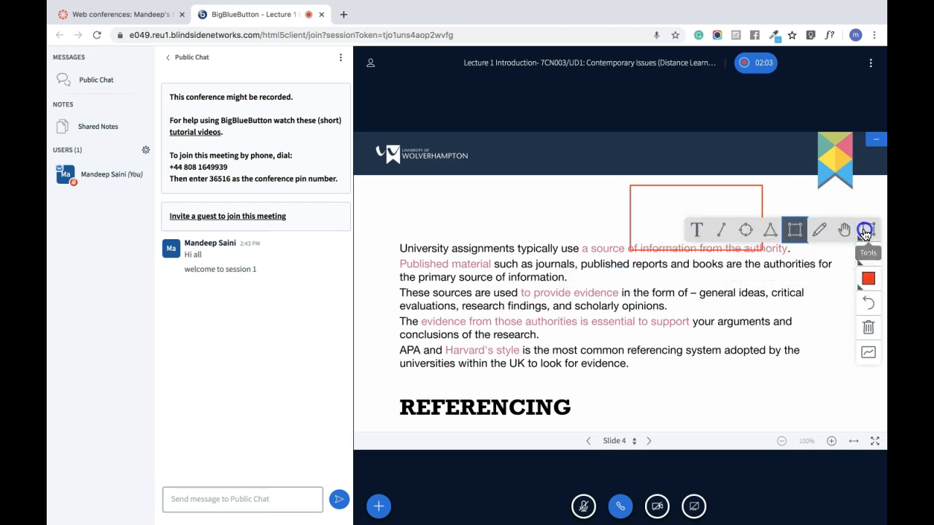
{"action": "left_click", "coordinate": [867, 325]}
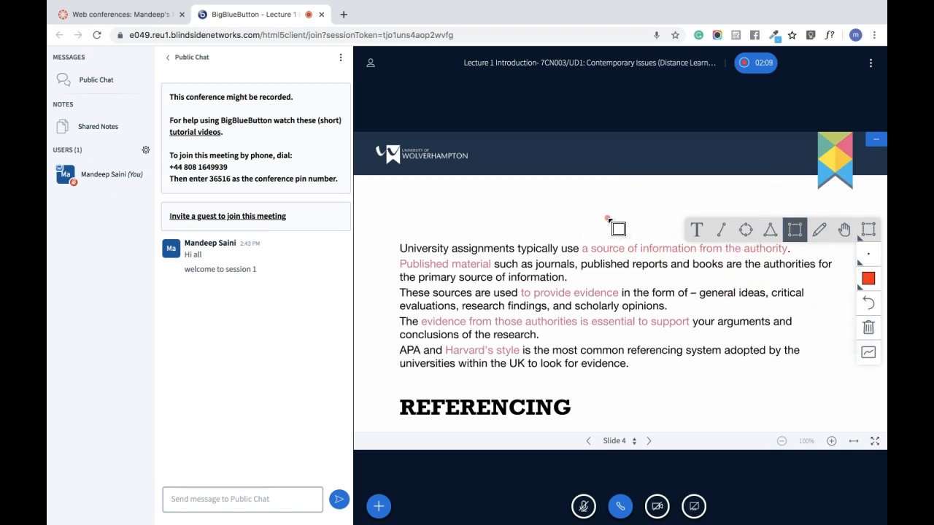
{"action": "left_click", "coordinate": [537, 194]}
{"action": "left_click", "coordinate": [685, 193]}
{"action": "left_click", "coordinate": [619, 201]}
{"action": "left_click", "coordinate": [549, 205]}
{"action": "mouse_move", "coordinate": [697, 131]}
{"action": "left_mouse_down"}
{"action": "mouse_move", "coordinate": [751, 94]}
{"action": "mouse_move", "coordinate": [656, 113]}
{"action": "left_mouse_up"}
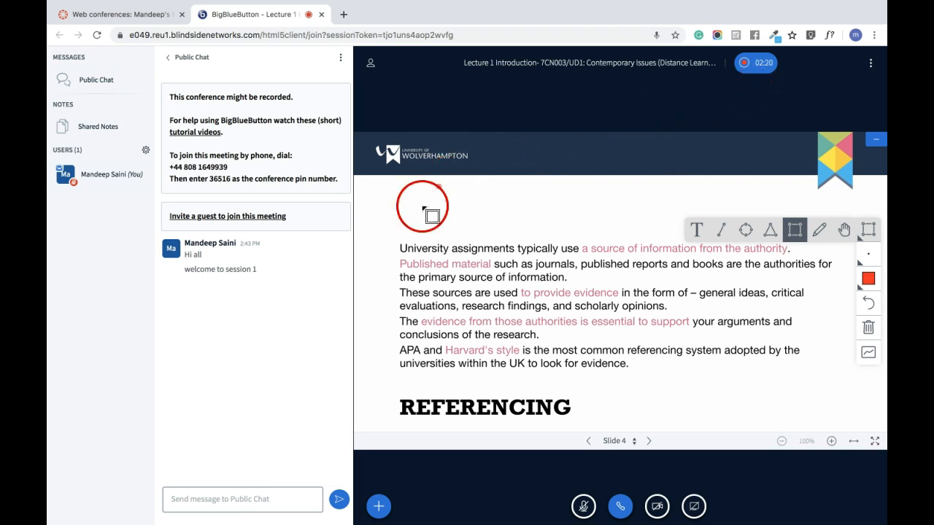
Step: Pause the session recording and confirm it
{"action": "left_click", "coordinate": [760, 67]}
{"action": "left_click", "coordinate": [440, 319]}
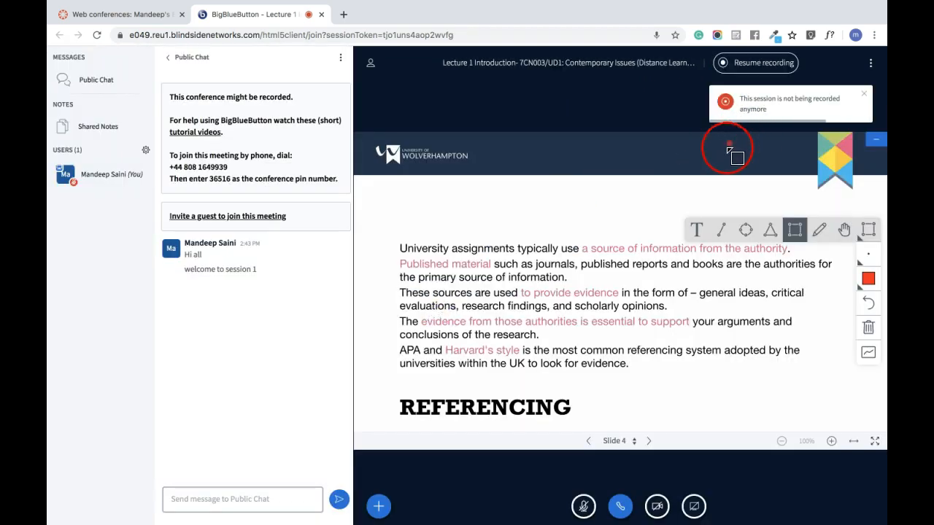
Step: Log out of the BigBlueButton conference and send a four-star feedback rating
{"action": "left_click", "coordinate": [871, 66]}
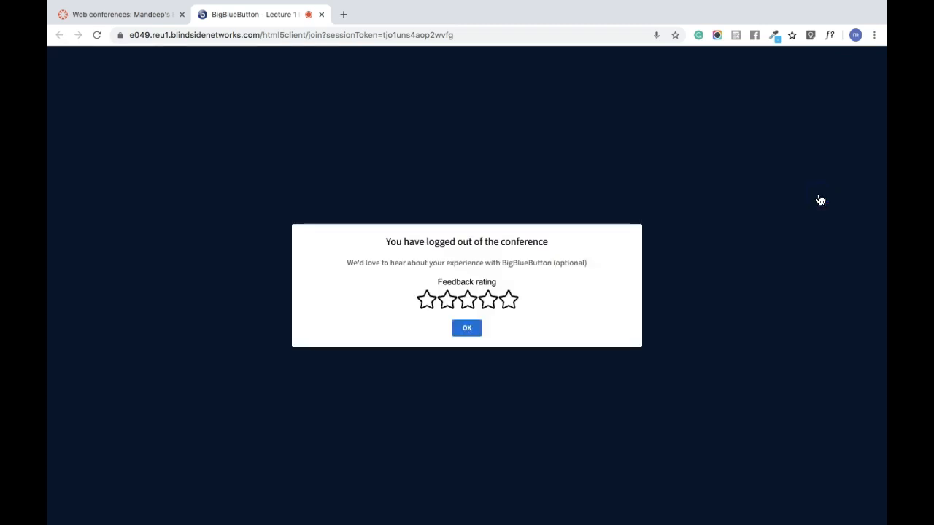
{"action": "left_click", "coordinate": [487, 300]}
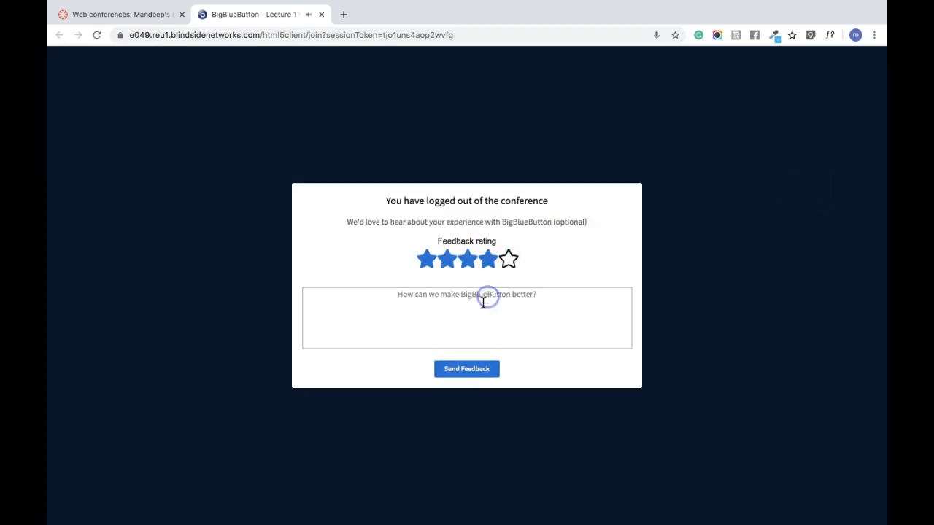
{"action": "left_click", "coordinate": [473, 375]}
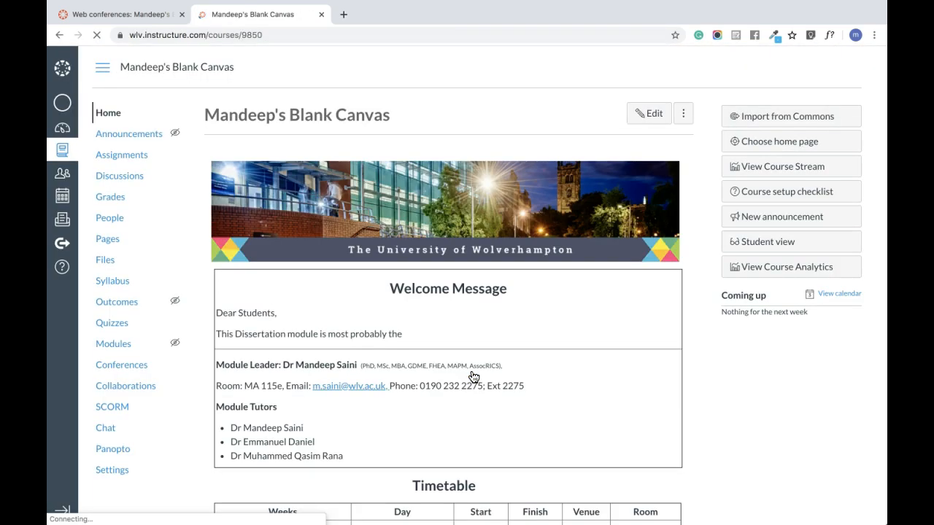
Step: Open the course's Conferences page and end the in-progress Lecture 1 Introduction conference
{"action": "left_click", "coordinate": [133, 369]}
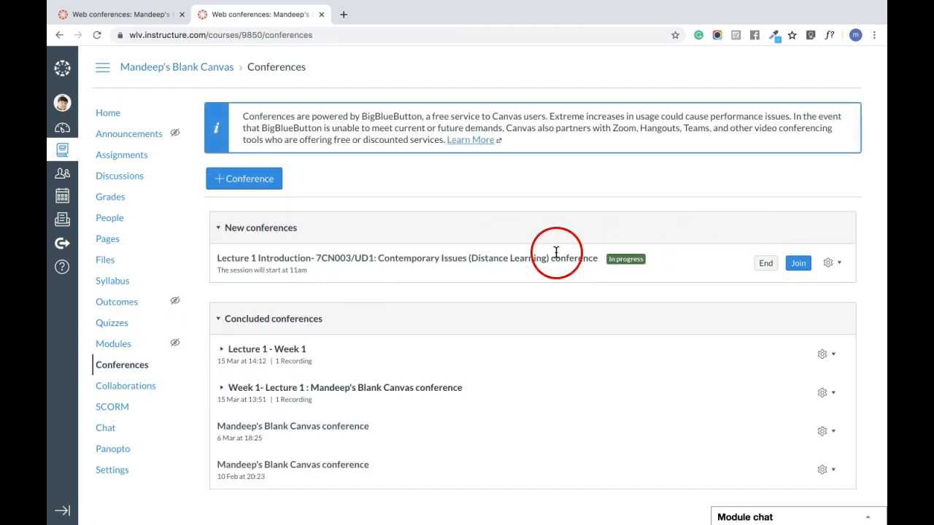
{"action": "left_click", "coordinate": [766, 267]}
{"action": "left_click", "coordinate": [563, 122]}
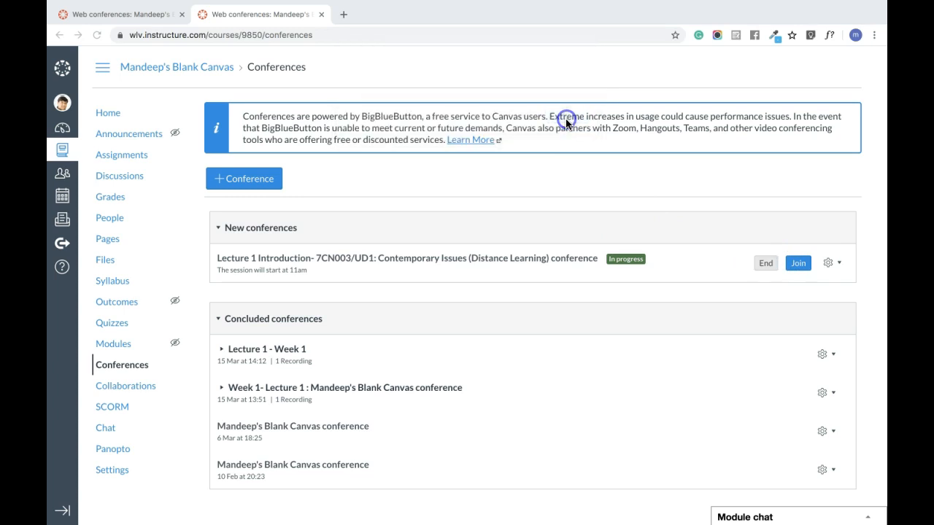
Step: Expand the concluded Lecture 1 - Week 1 conference, play its video recording and return to the Conferences page
{"action": "scroll", "coordinate": [471, 252], "scroll_direction": "down", "scroll_amount": 1}
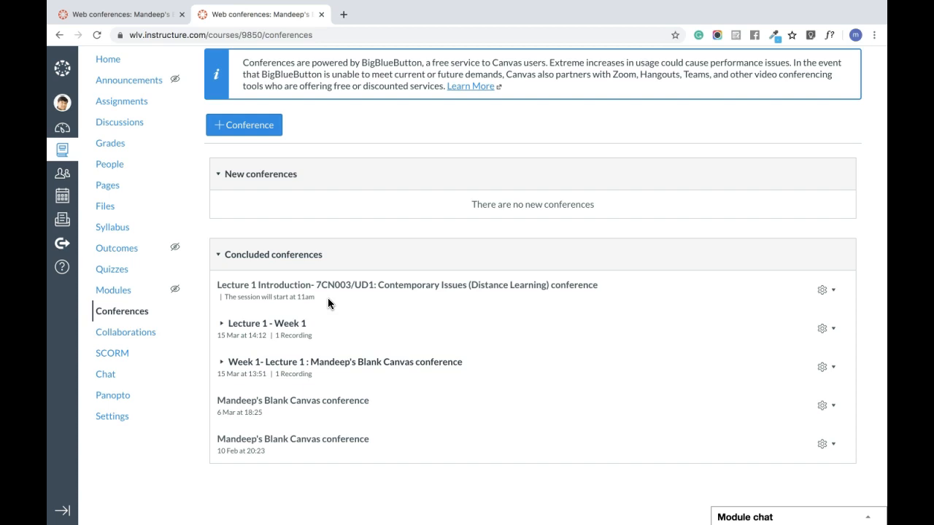
{"action": "left_click", "coordinate": [283, 326]}
{"action": "left_click", "coordinate": [388, 295]}
{"action": "left_click", "coordinate": [283, 326]}
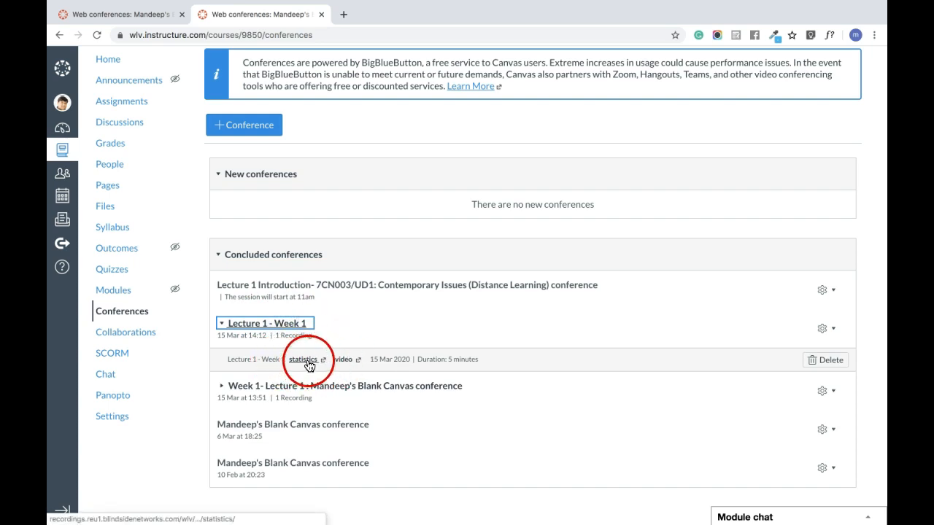
{"action": "left_click", "coordinate": [346, 362]}
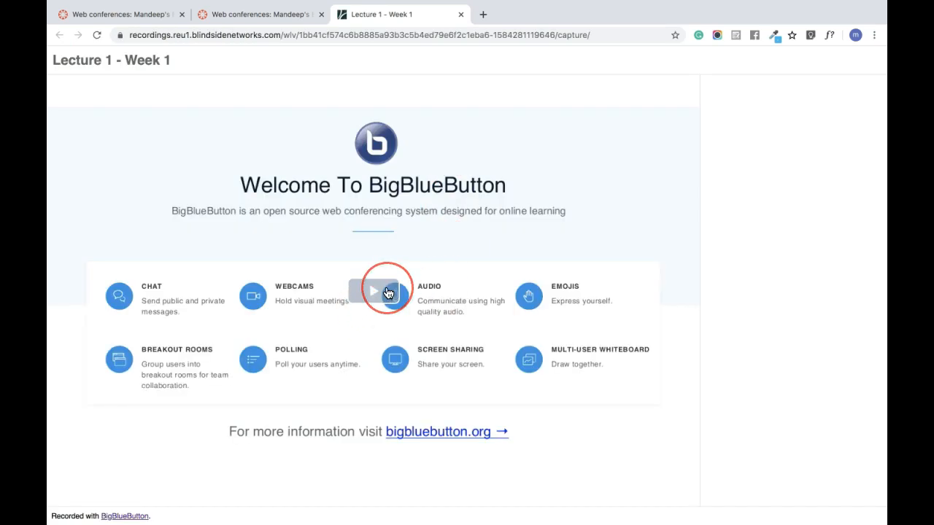
{"action": "left_click", "coordinate": [388, 292]}
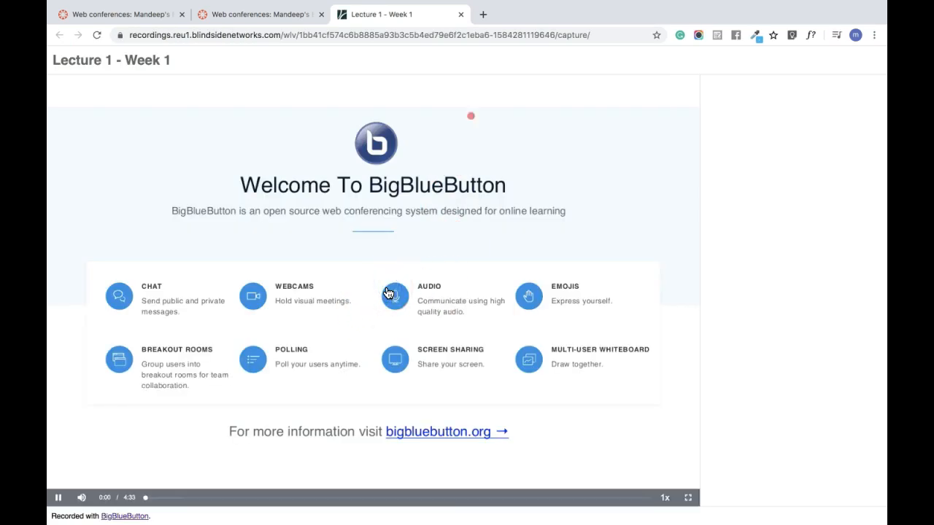
{"action": "left_click", "coordinate": [279, 12]}
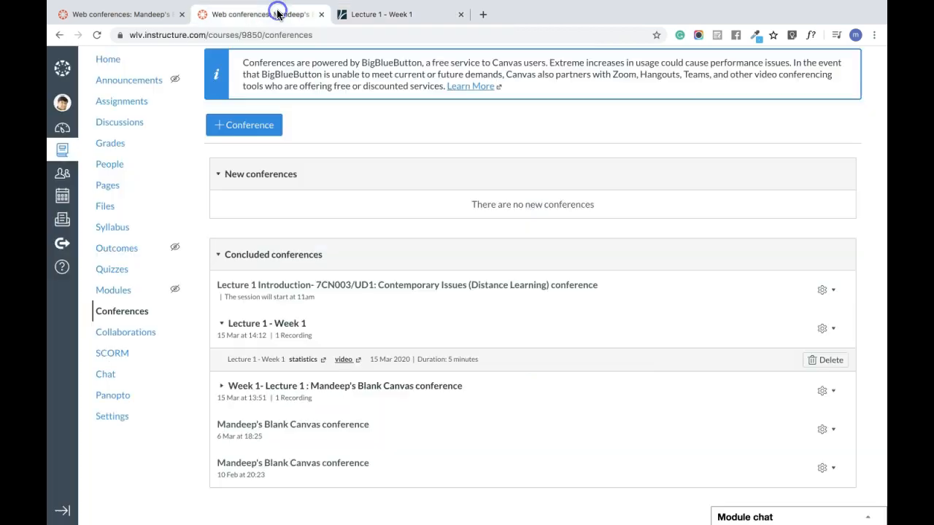
Step: Open the video of the concluded Week 1- Lecture 1 conference, copy its web address and return to Canvas
{"action": "left_click", "coordinate": [294, 386]}
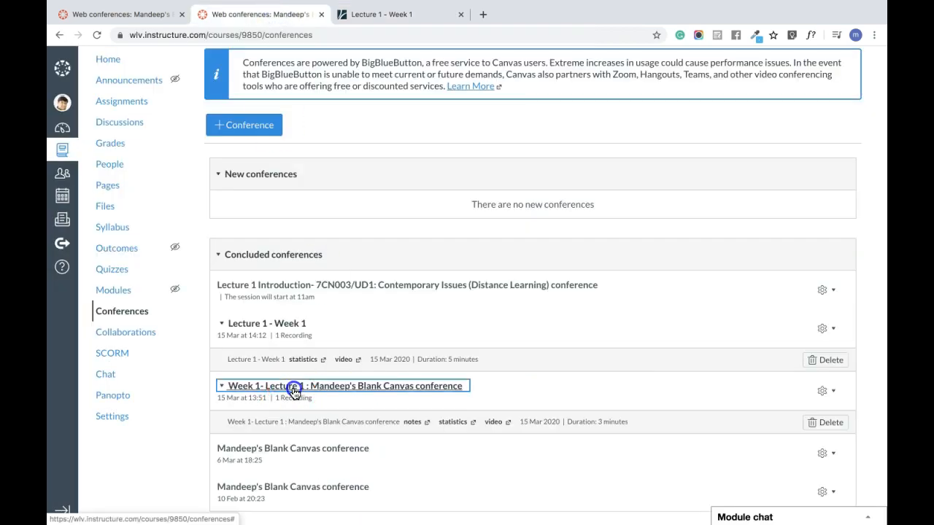
{"action": "left_click", "coordinate": [492, 423]}
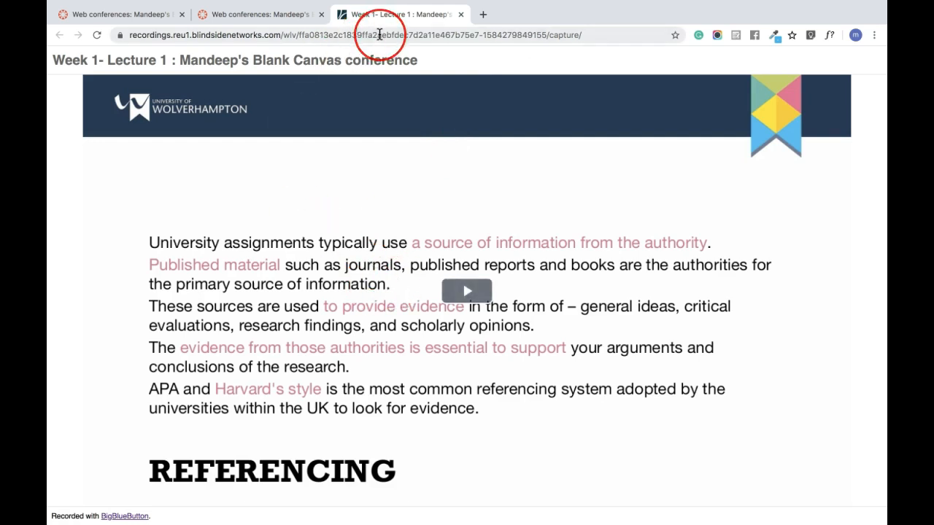
{"action": "left_click", "coordinate": [380, 34]}
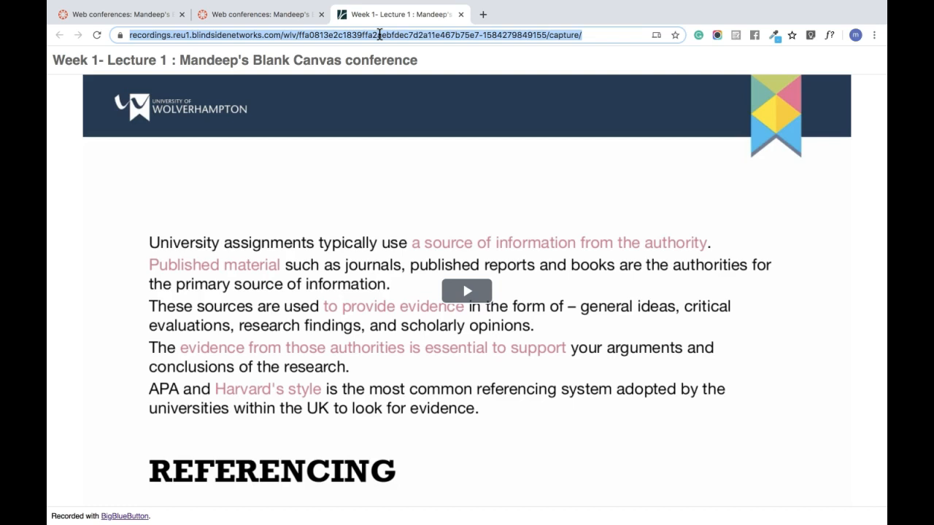
{"action": "left_click", "coordinate": [259, 13]}
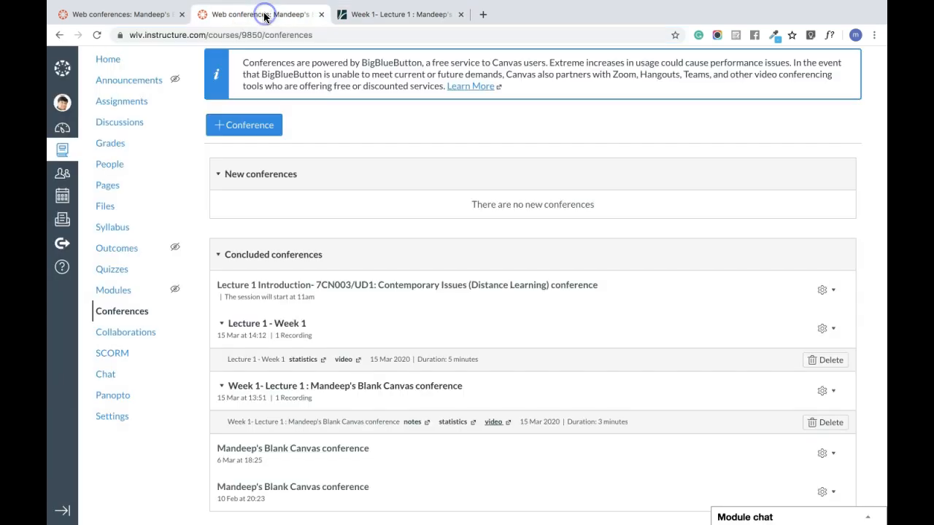
Step: Start adding an External URL item to the test module in Modules, using the copied recording link as the URL
{"action": "left_click", "coordinate": [117, 291]}
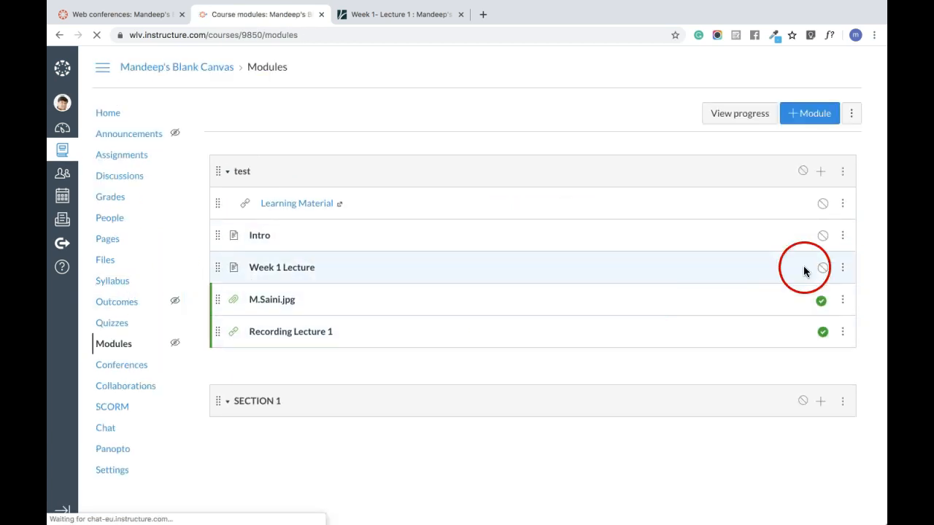
{"action": "left_click", "coordinate": [821, 175]}
{"action": "left_click", "coordinate": [352, 191]}
{"action": "left_click", "coordinate": [302, 262]}
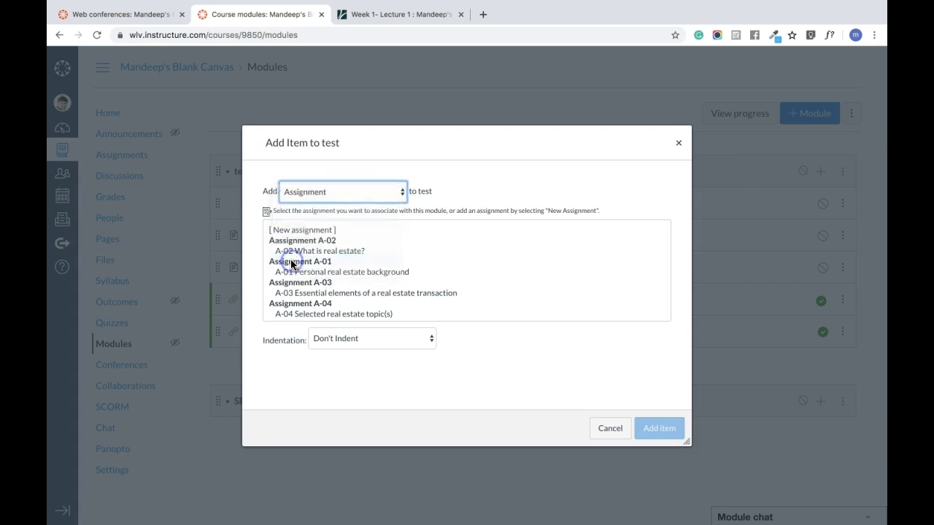
{"action": "left_click", "coordinate": [323, 231]}
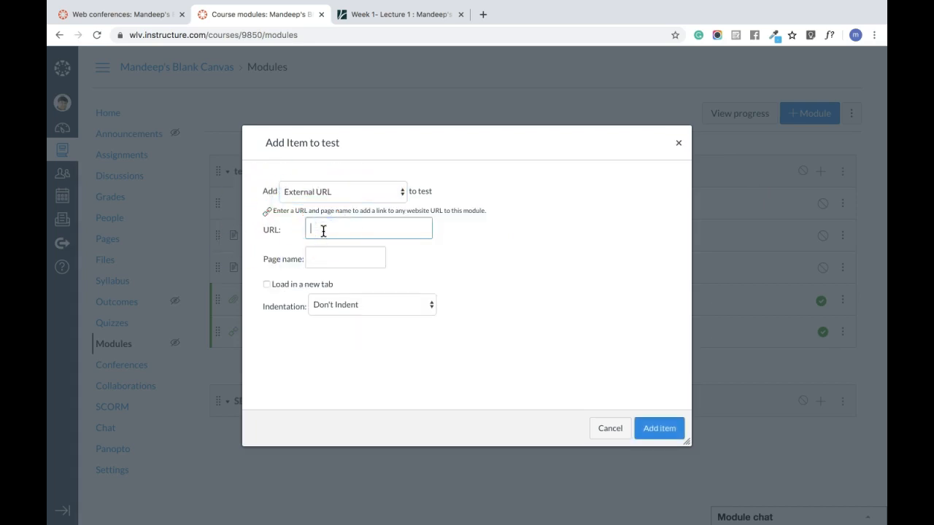
{"action": "key", "text": "ctrl+v"}
Step: Name the linked page "Lecture 1-video", add it to the test module and publish it
{"action": "left_click", "coordinate": [313, 264]}
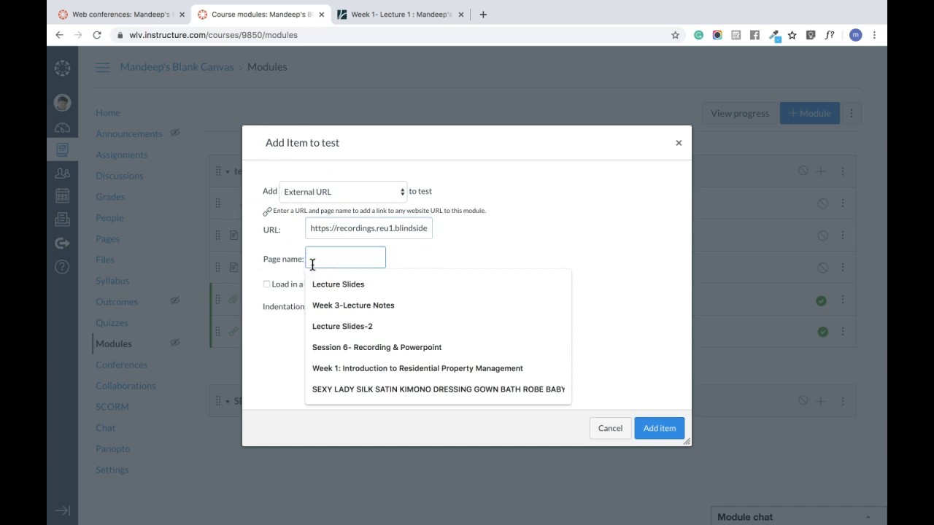
{"action": "left_click", "coordinate": [323, 264]}
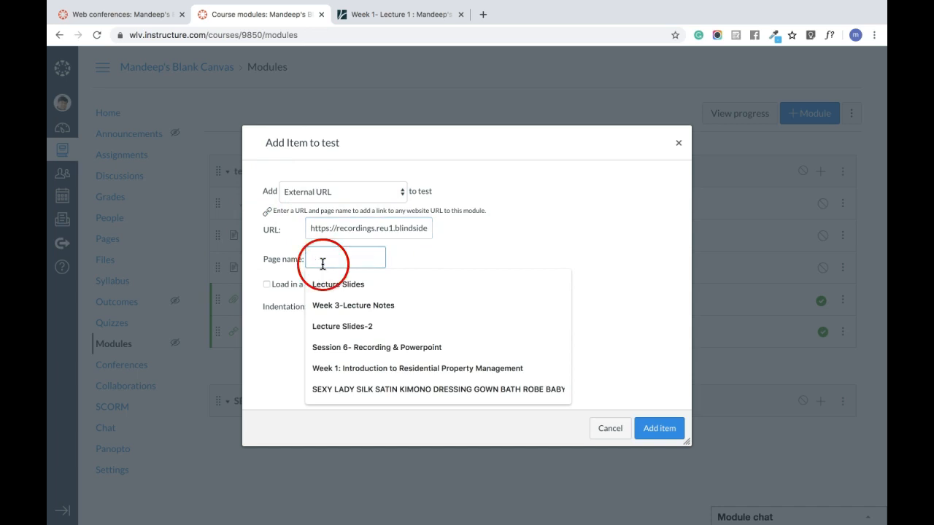
{"action": "type", "text": "Led"}
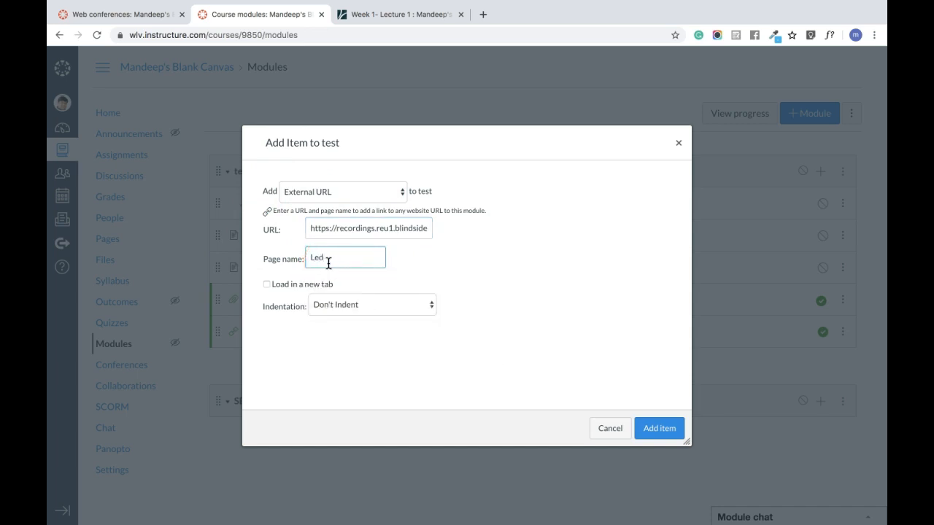
{"action": "key", "text": "BackSpace"}
{"action": "type", "text": "cture "}
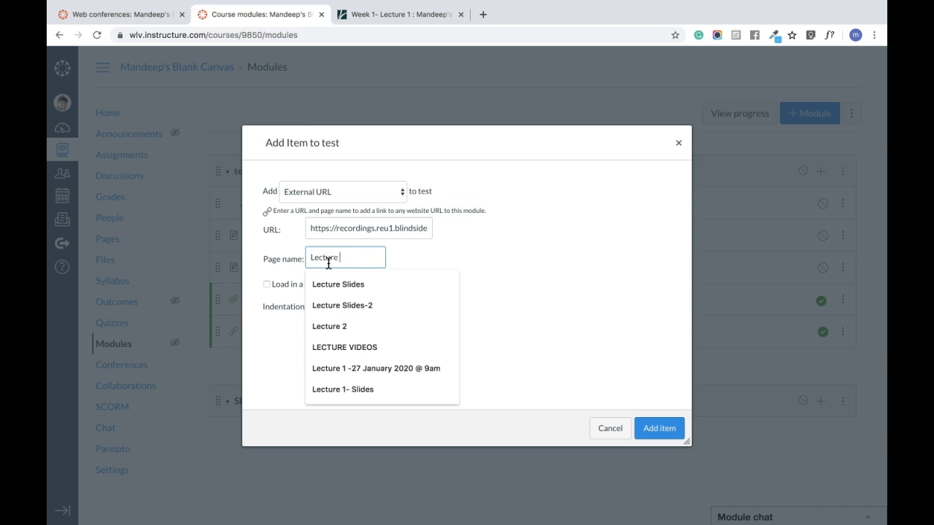
{"action": "type", "text": "1-v"}
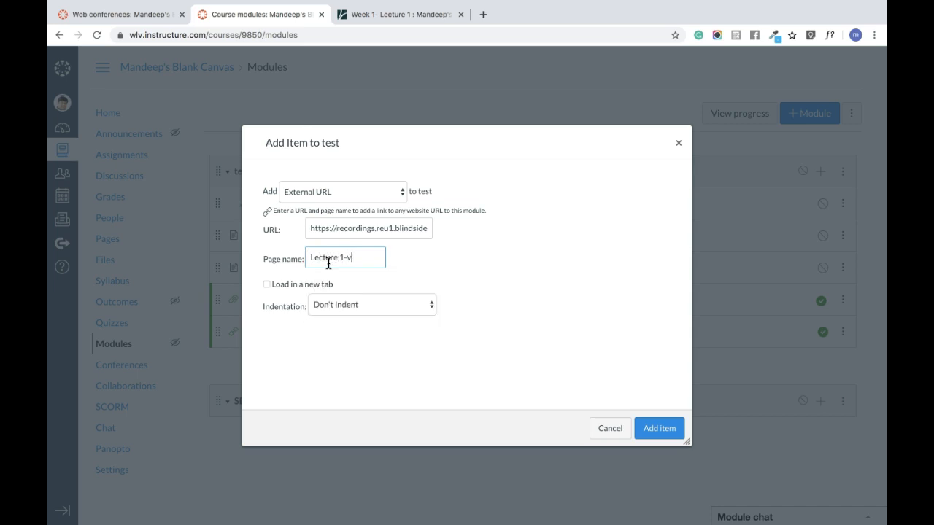
{"action": "type", "text": "ideo"}
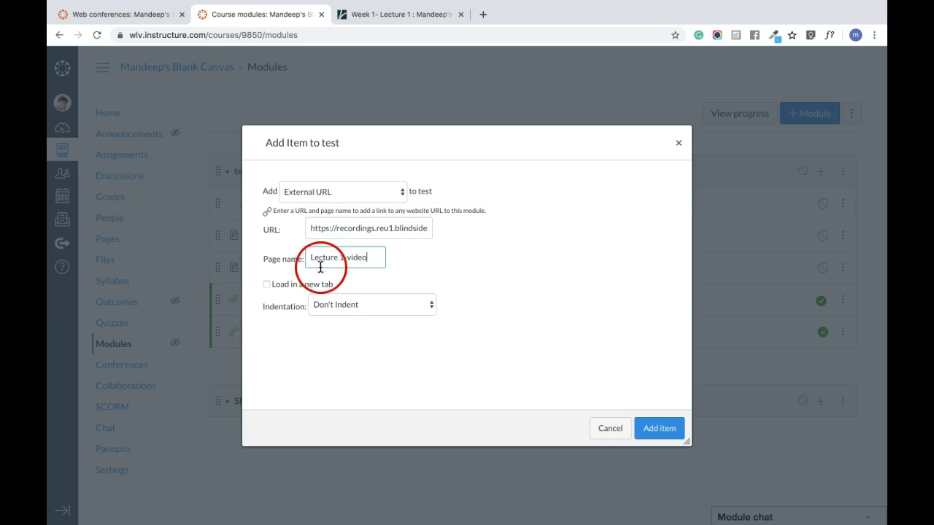
{"action": "left_click", "coordinate": [664, 430]}
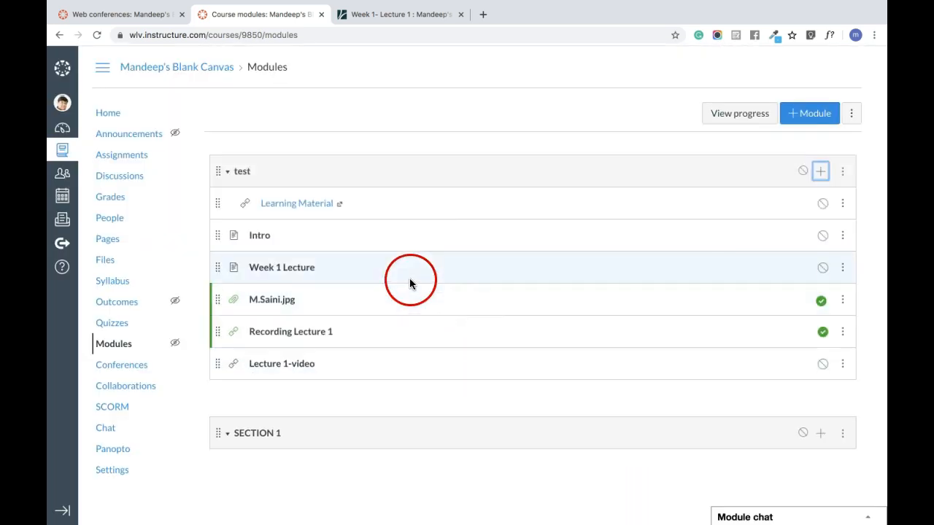
{"action": "left_click", "coordinate": [823, 363]}
Step: Open the Lecture 1-video item, try playing the embedded recording and open it in a new tab
{"action": "left_click", "coordinate": [271, 364]}
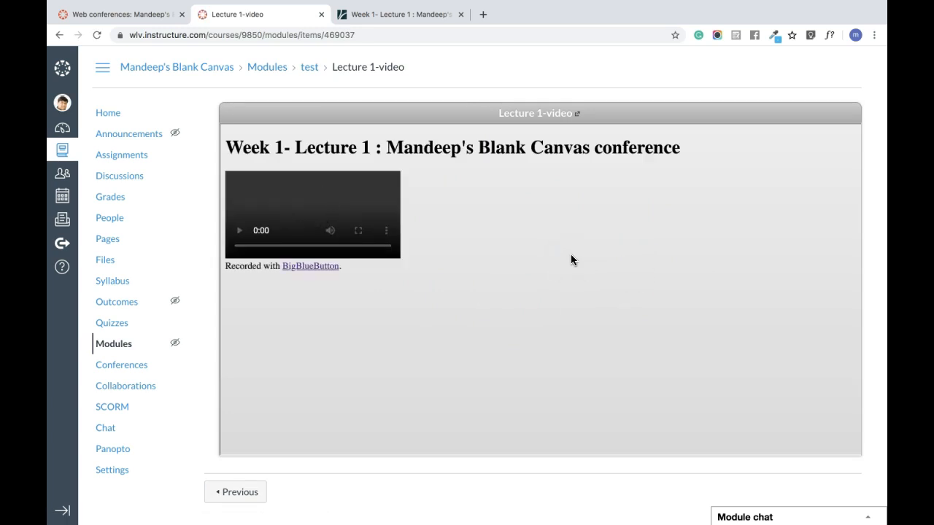
{"action": "left_click", "coordinate": [240, 231]}
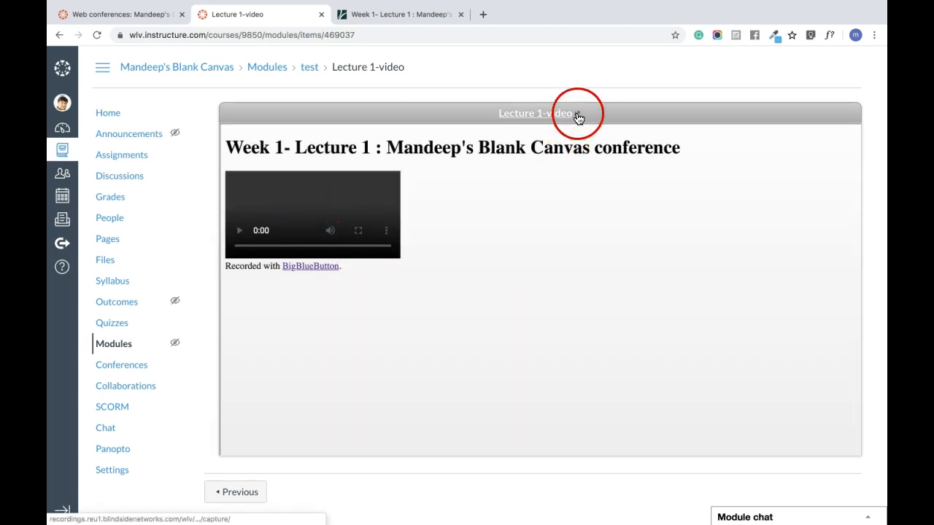
{"action": "left_click", "coordinate": [572, 122]}
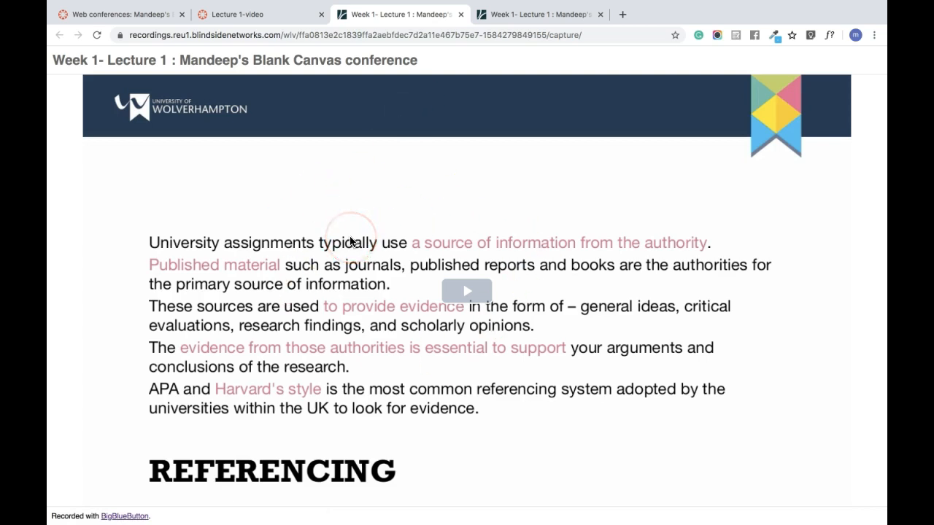
Step: Close both Week 1- Lecture 1 recording tabs and switch back to the Conferences page
{"action": "left_click", "coordinate": [461, 15]}
{"action": "left_click", "coordinate": [462, 14]}
{"action": "left_click", "coordinate": [467, 109]}
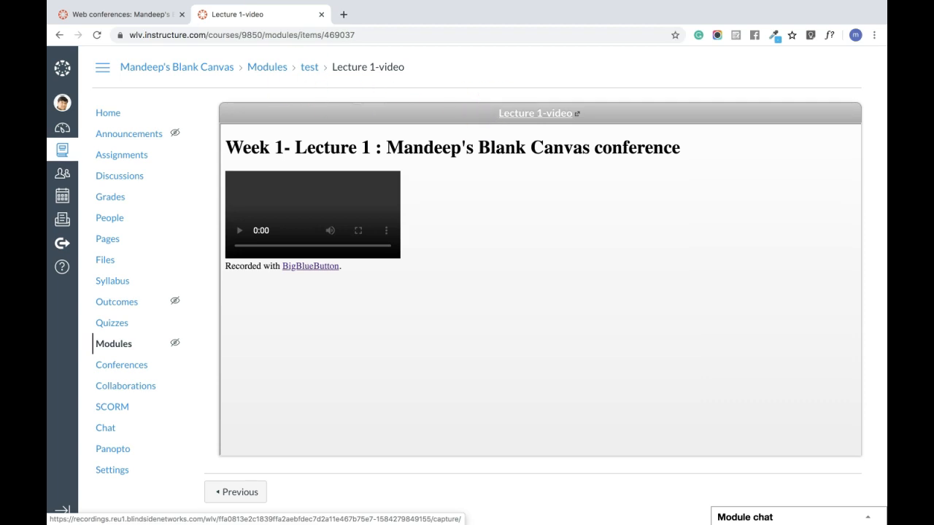
{"action": "left_click", "coordinate": [141, 15]}
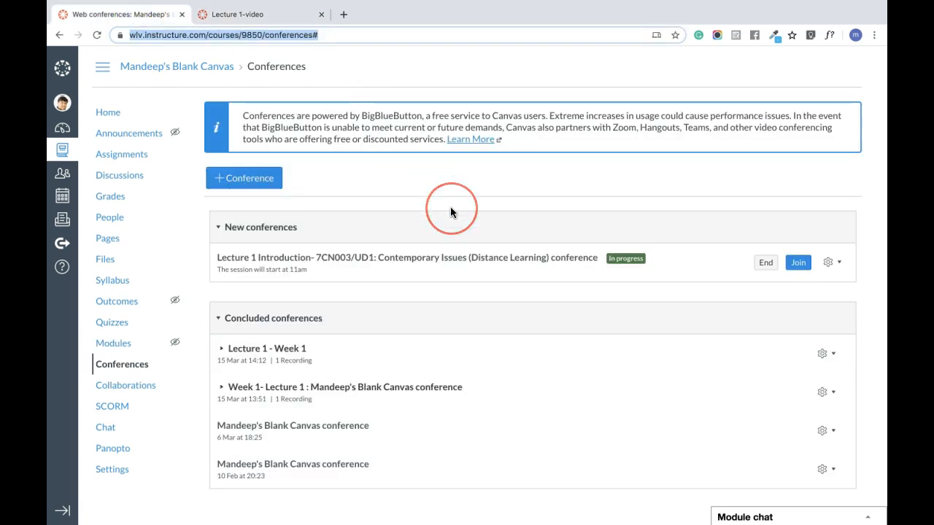